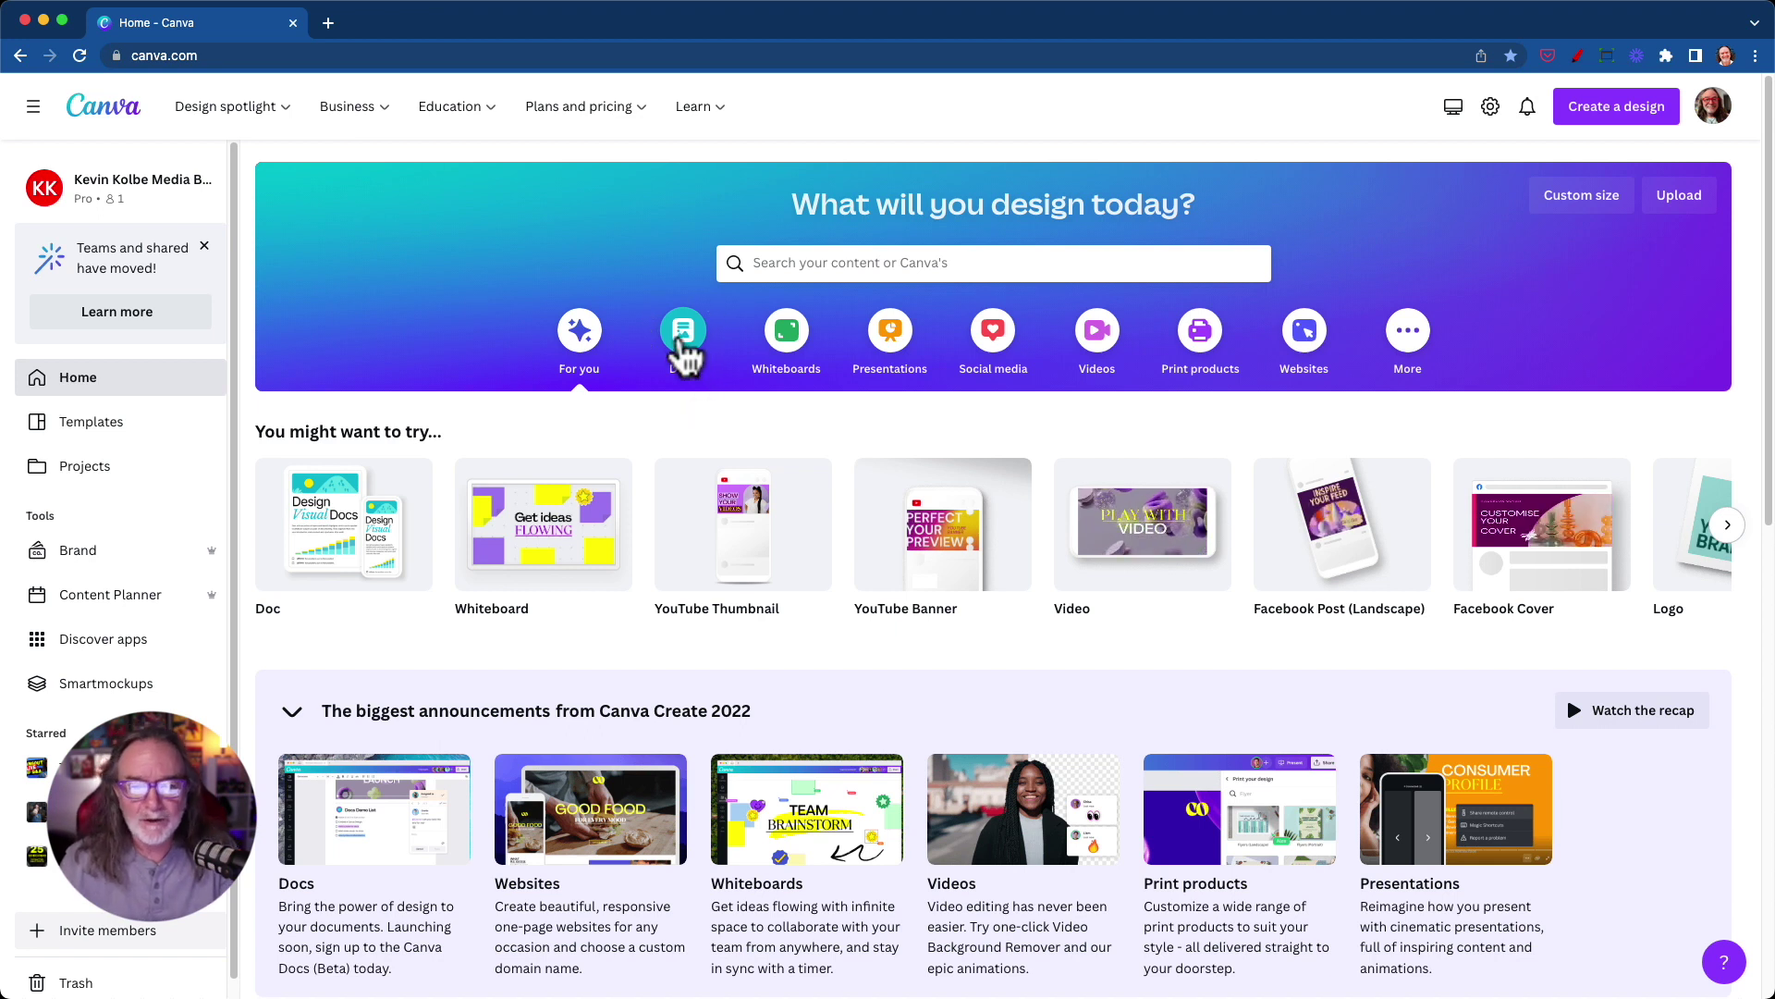
Start a new blank Doc from the Docs templates page
click(683, 347)
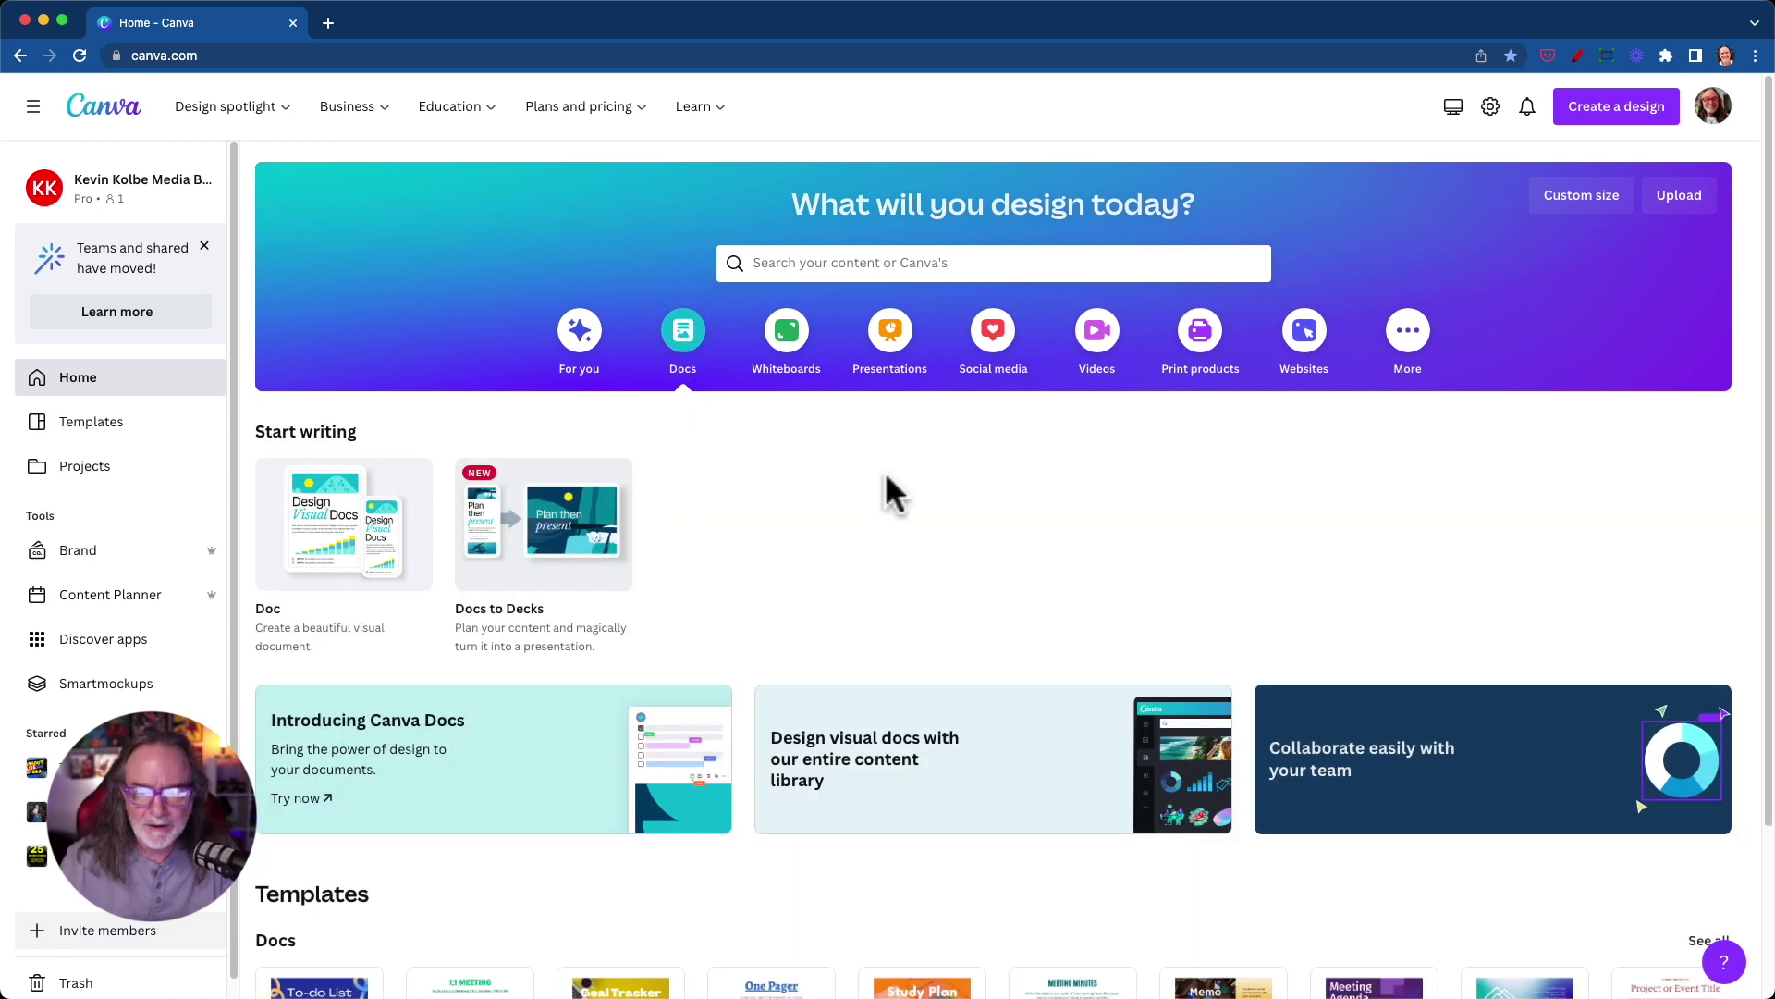
scroll(1058, 562, down, 3)
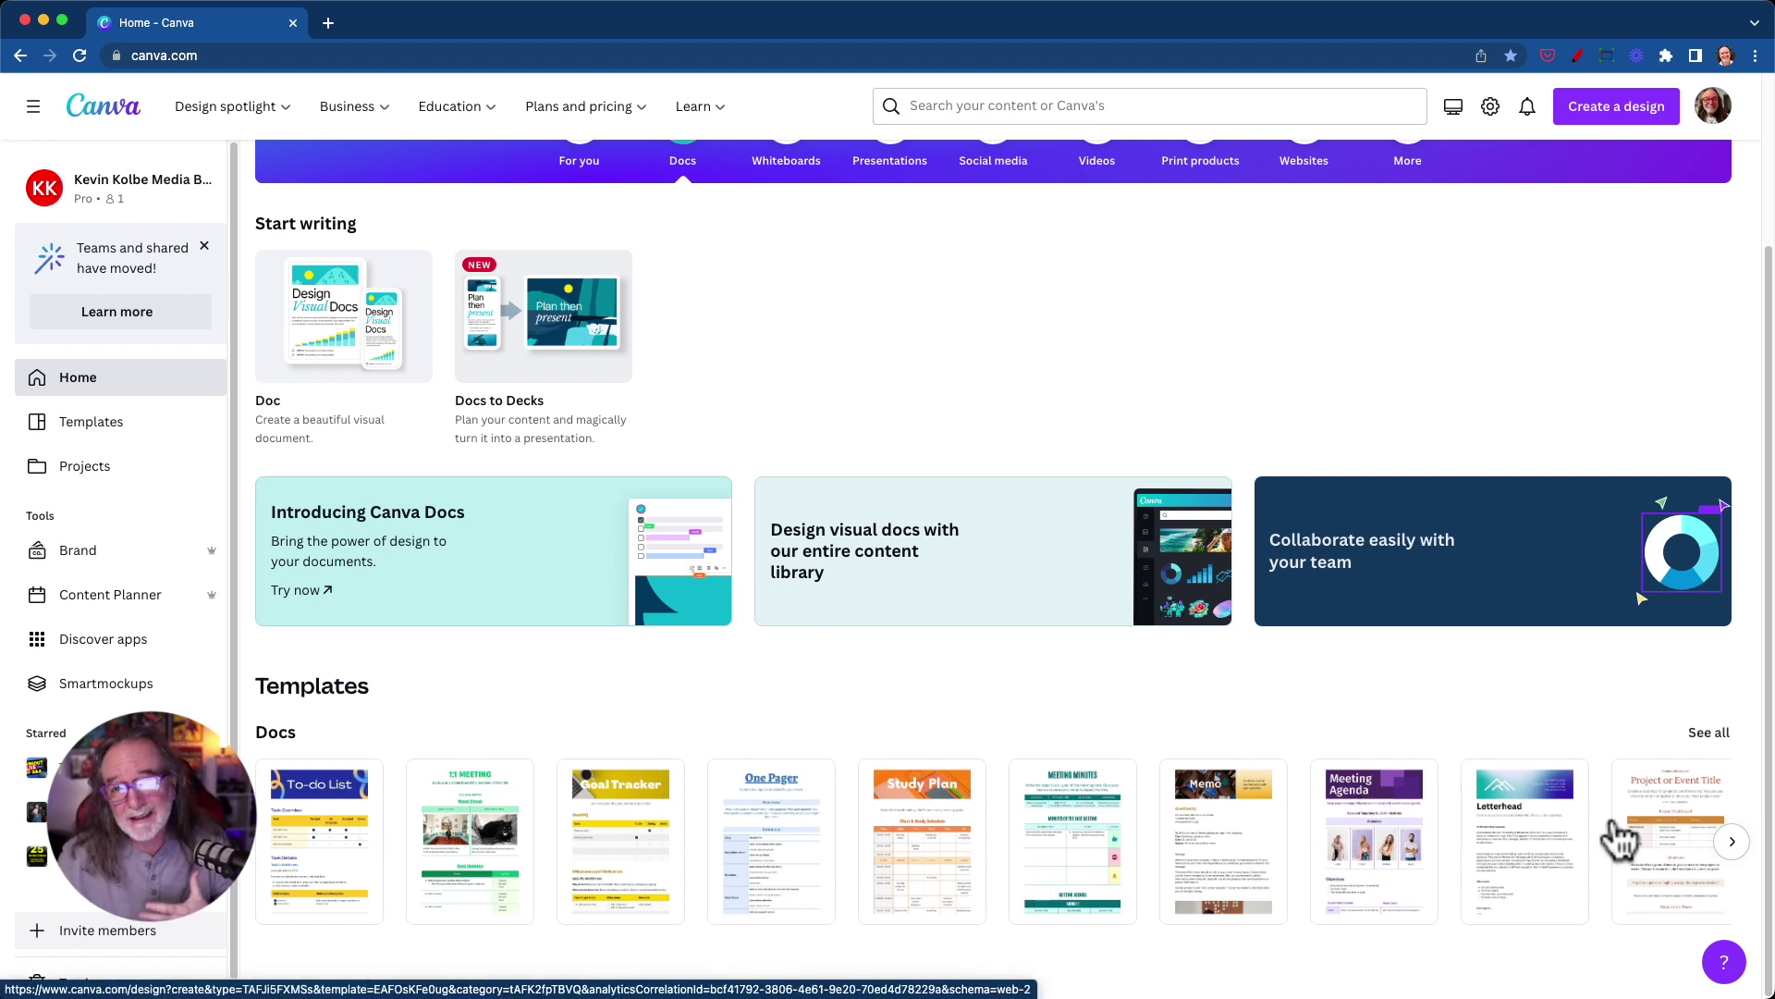
click(1708, 732)
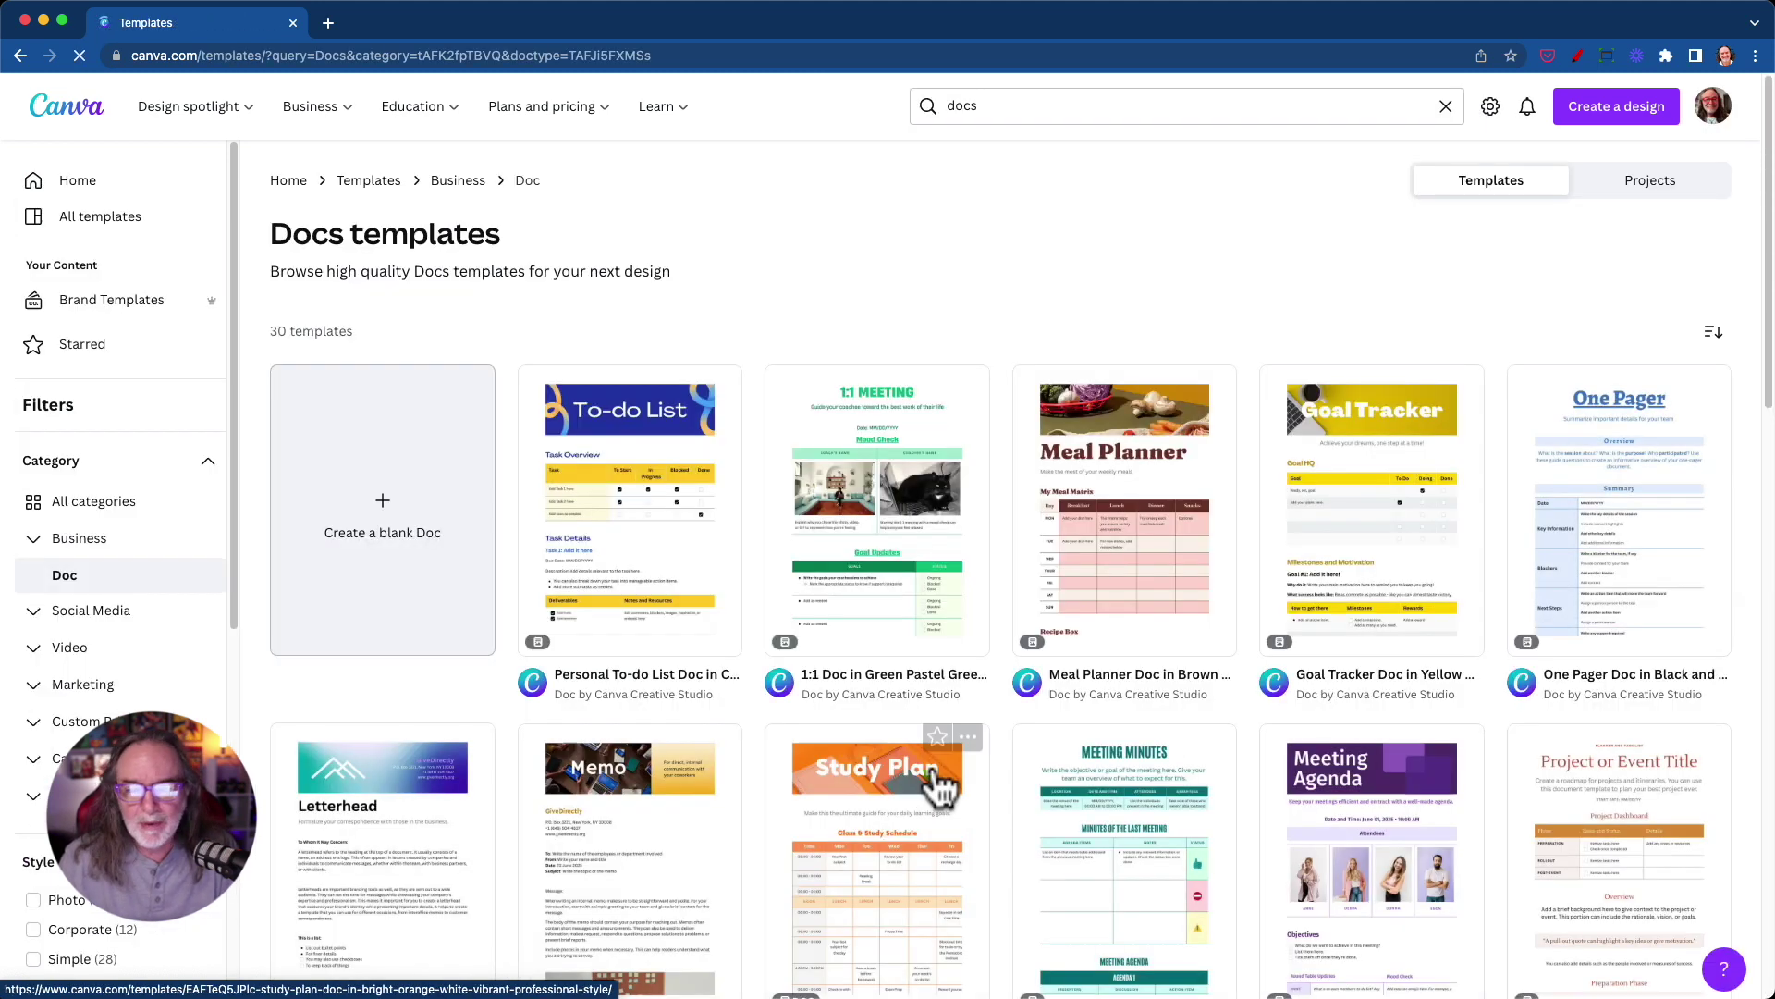
click(380, 529)
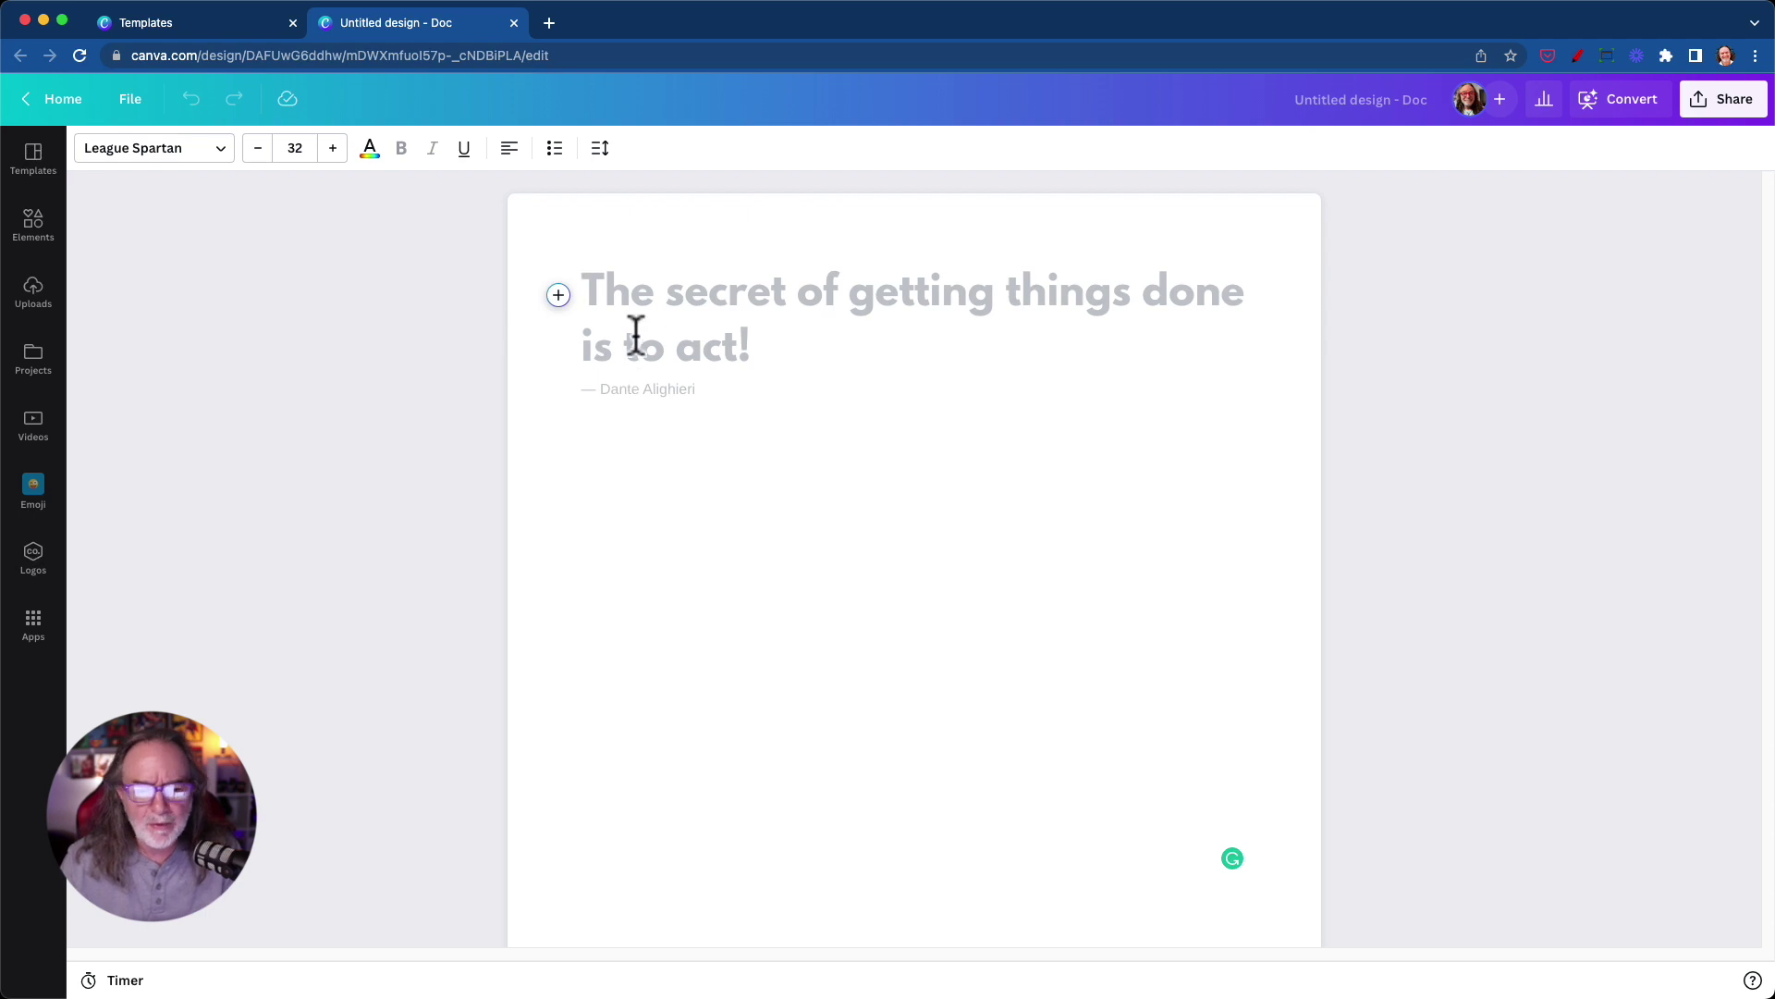
Run the Magic Write prompt 'Write 3 tips about YouTube' to generate three numbered tips
click(558, 295)
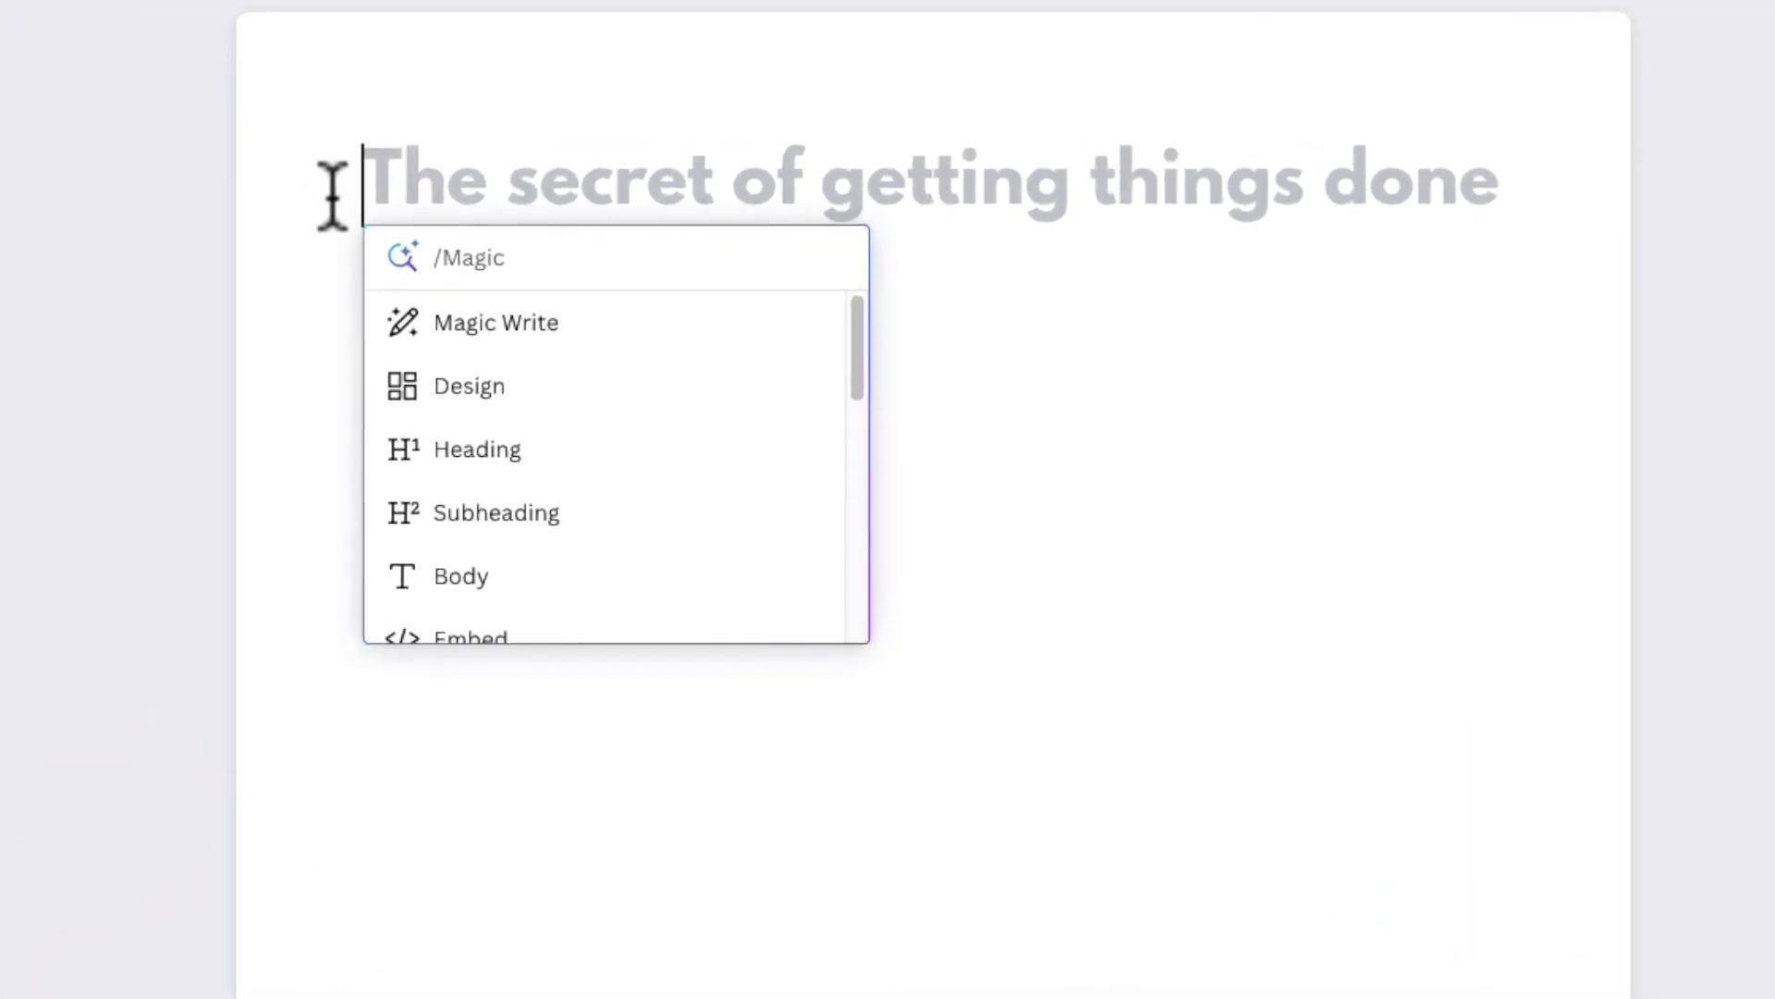
click(479, 333)
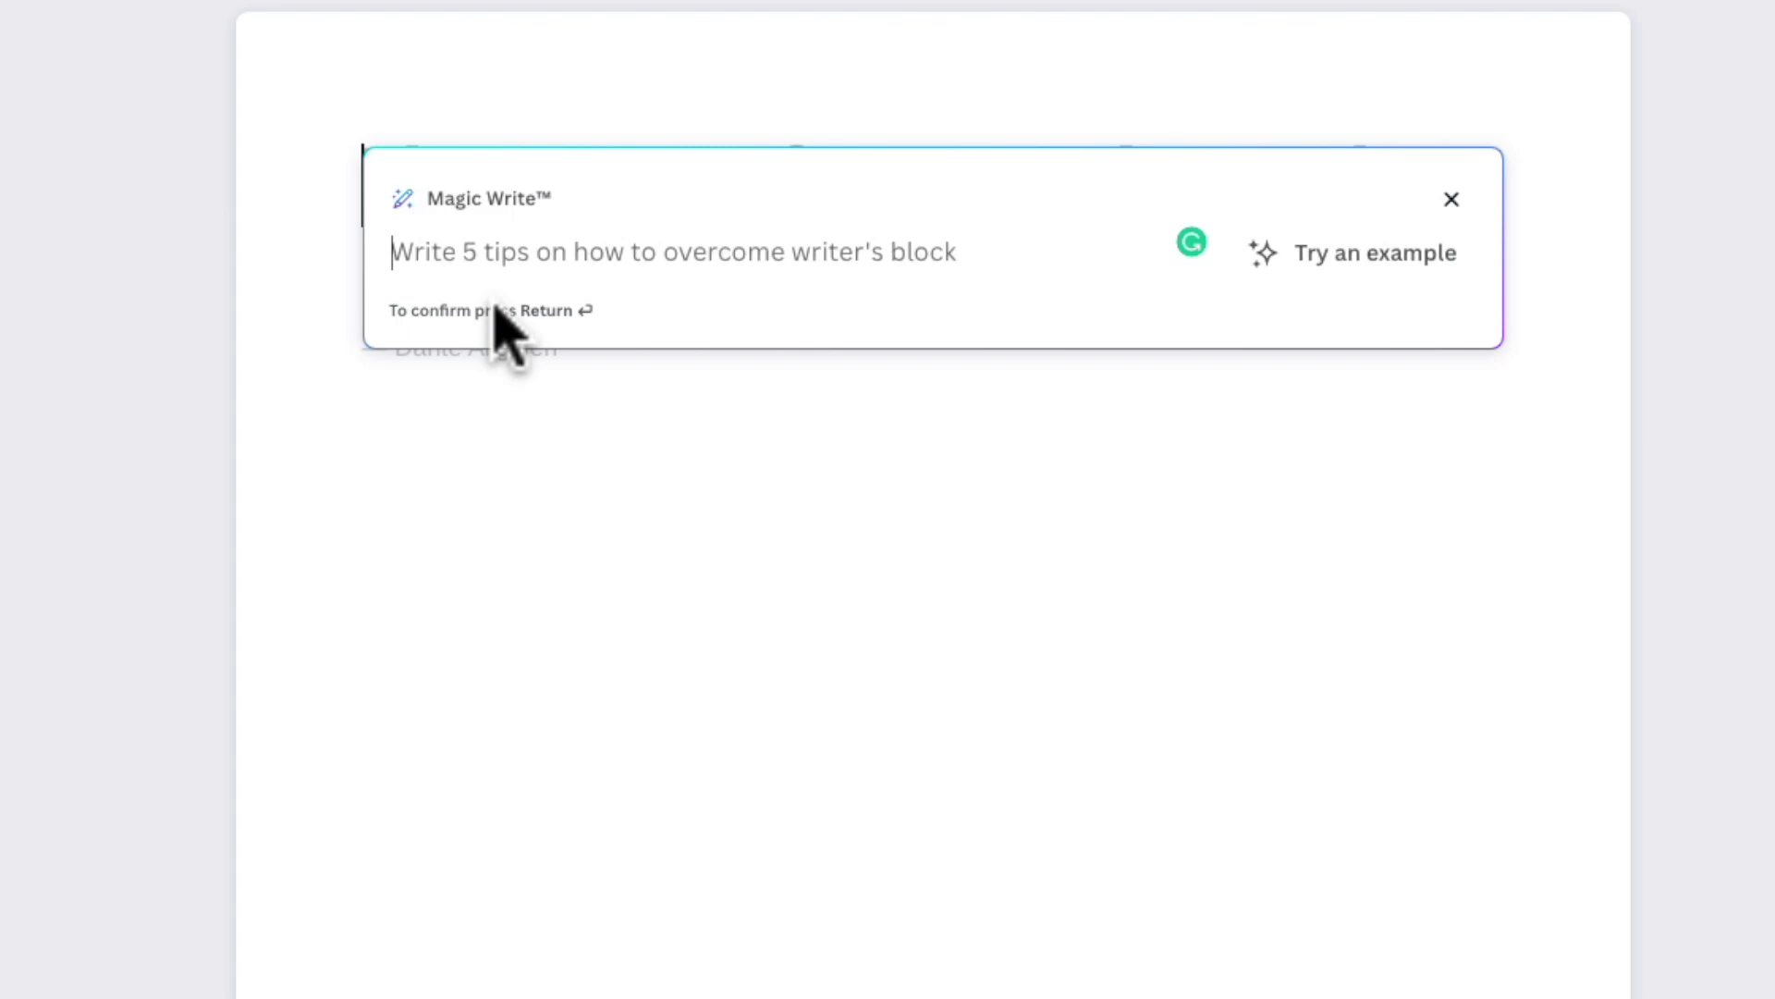
text(Wt)
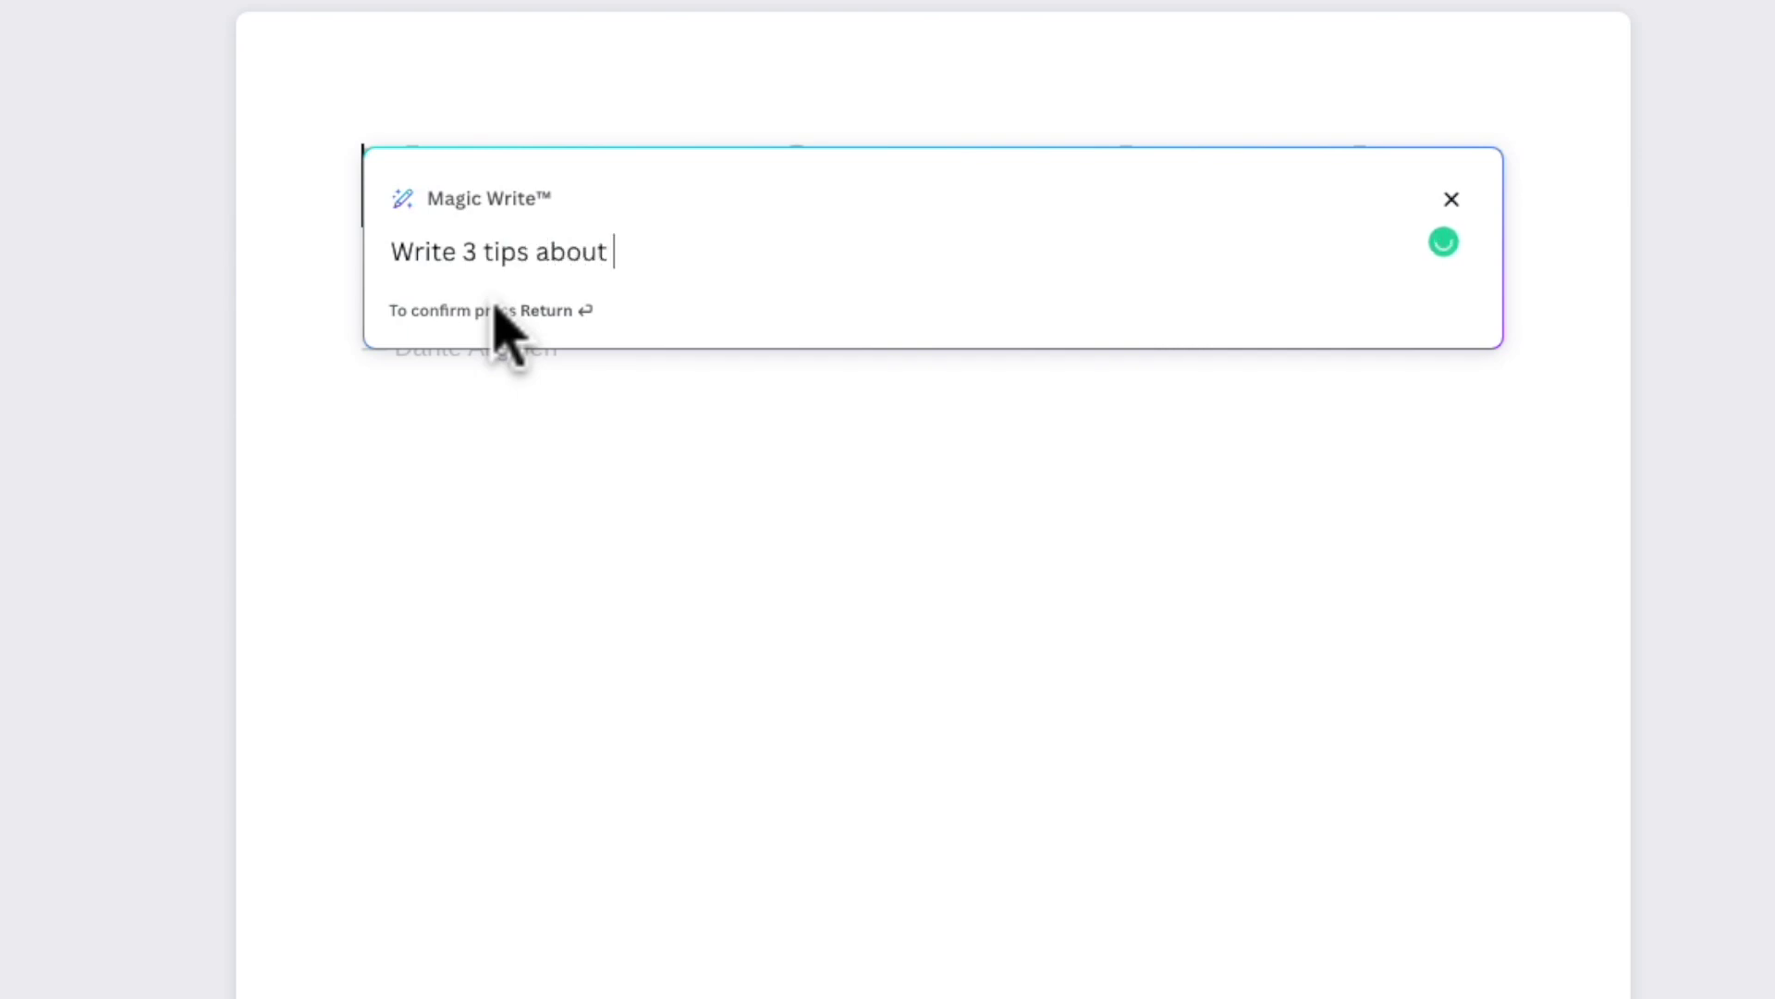
text(be)
key(Return)
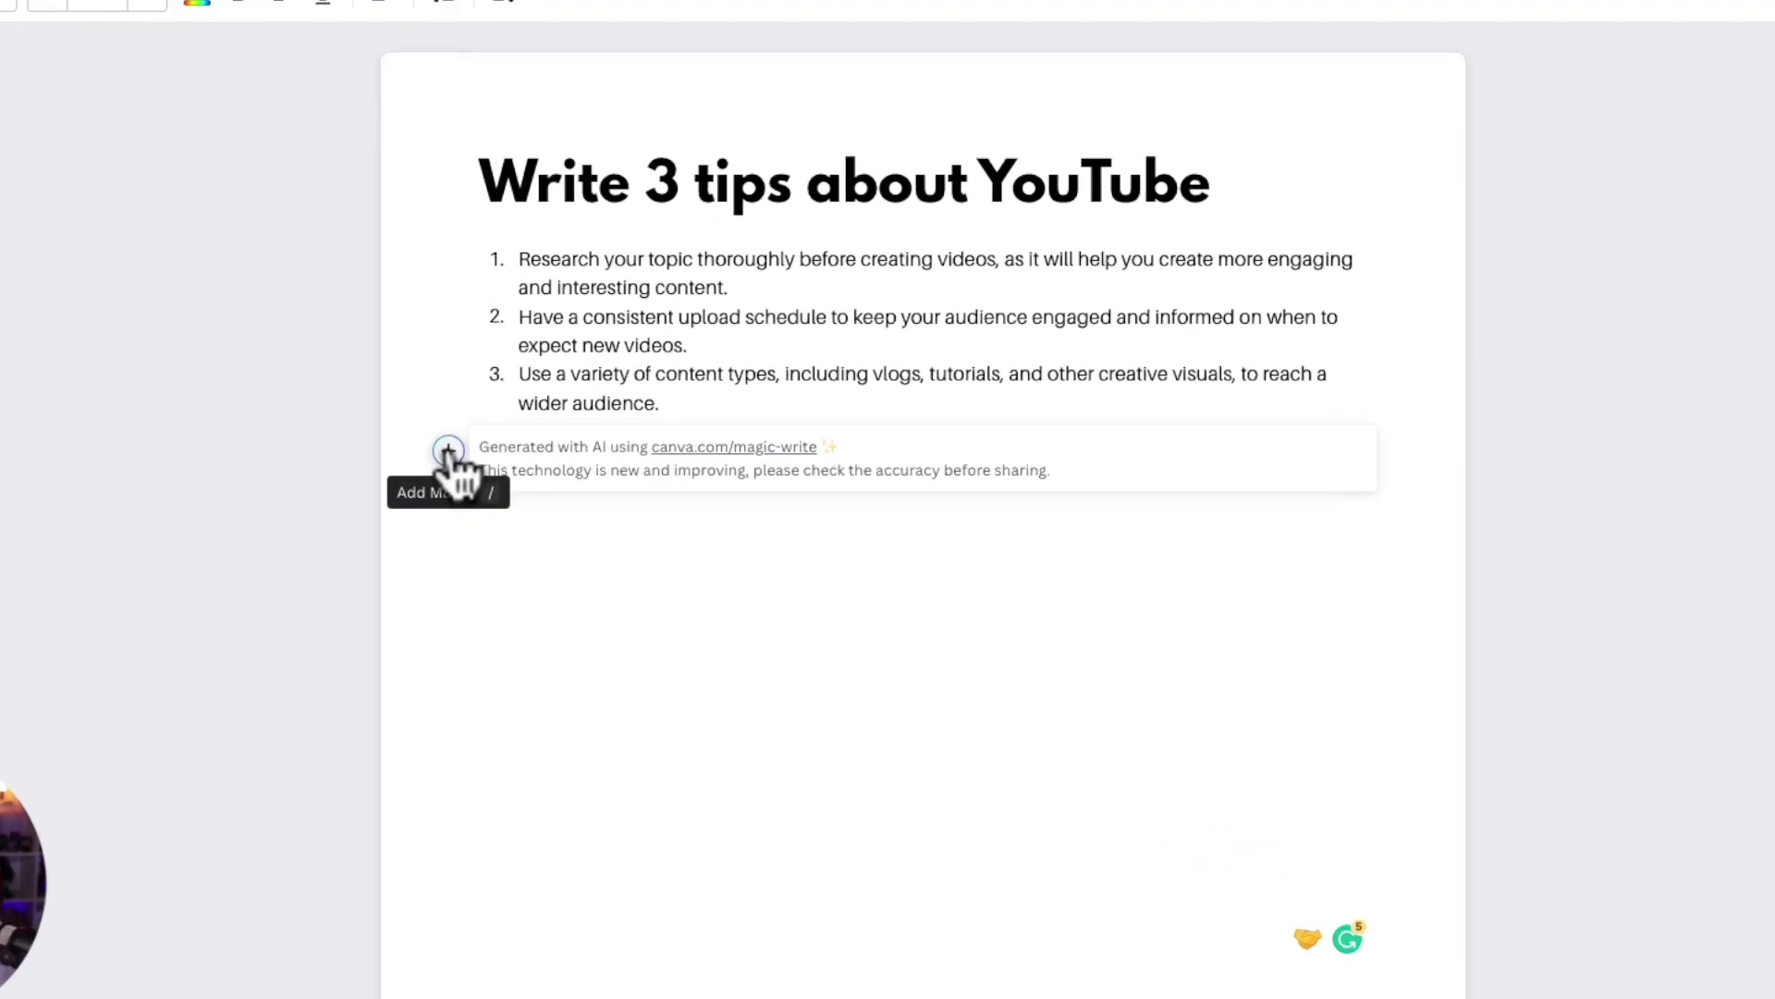
Below the tips, run Magic Write with '5 titles for YouTube video about live streaming'
click(558, 492)
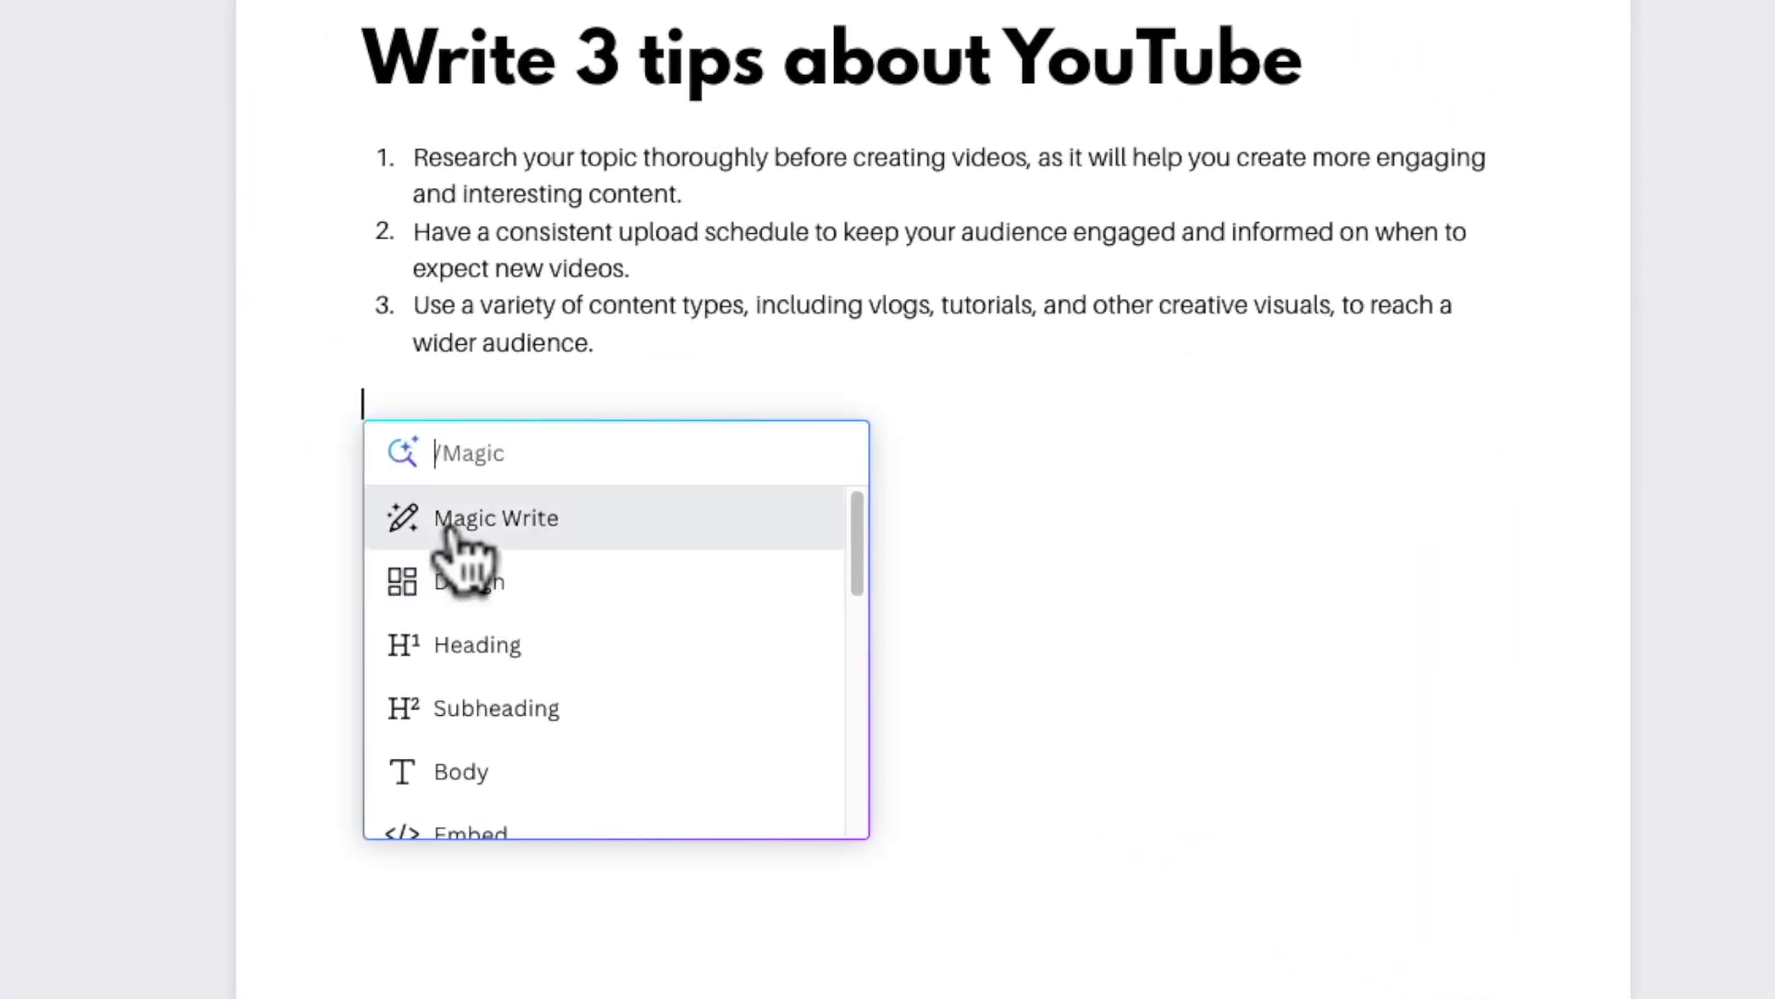
click(450, 535)
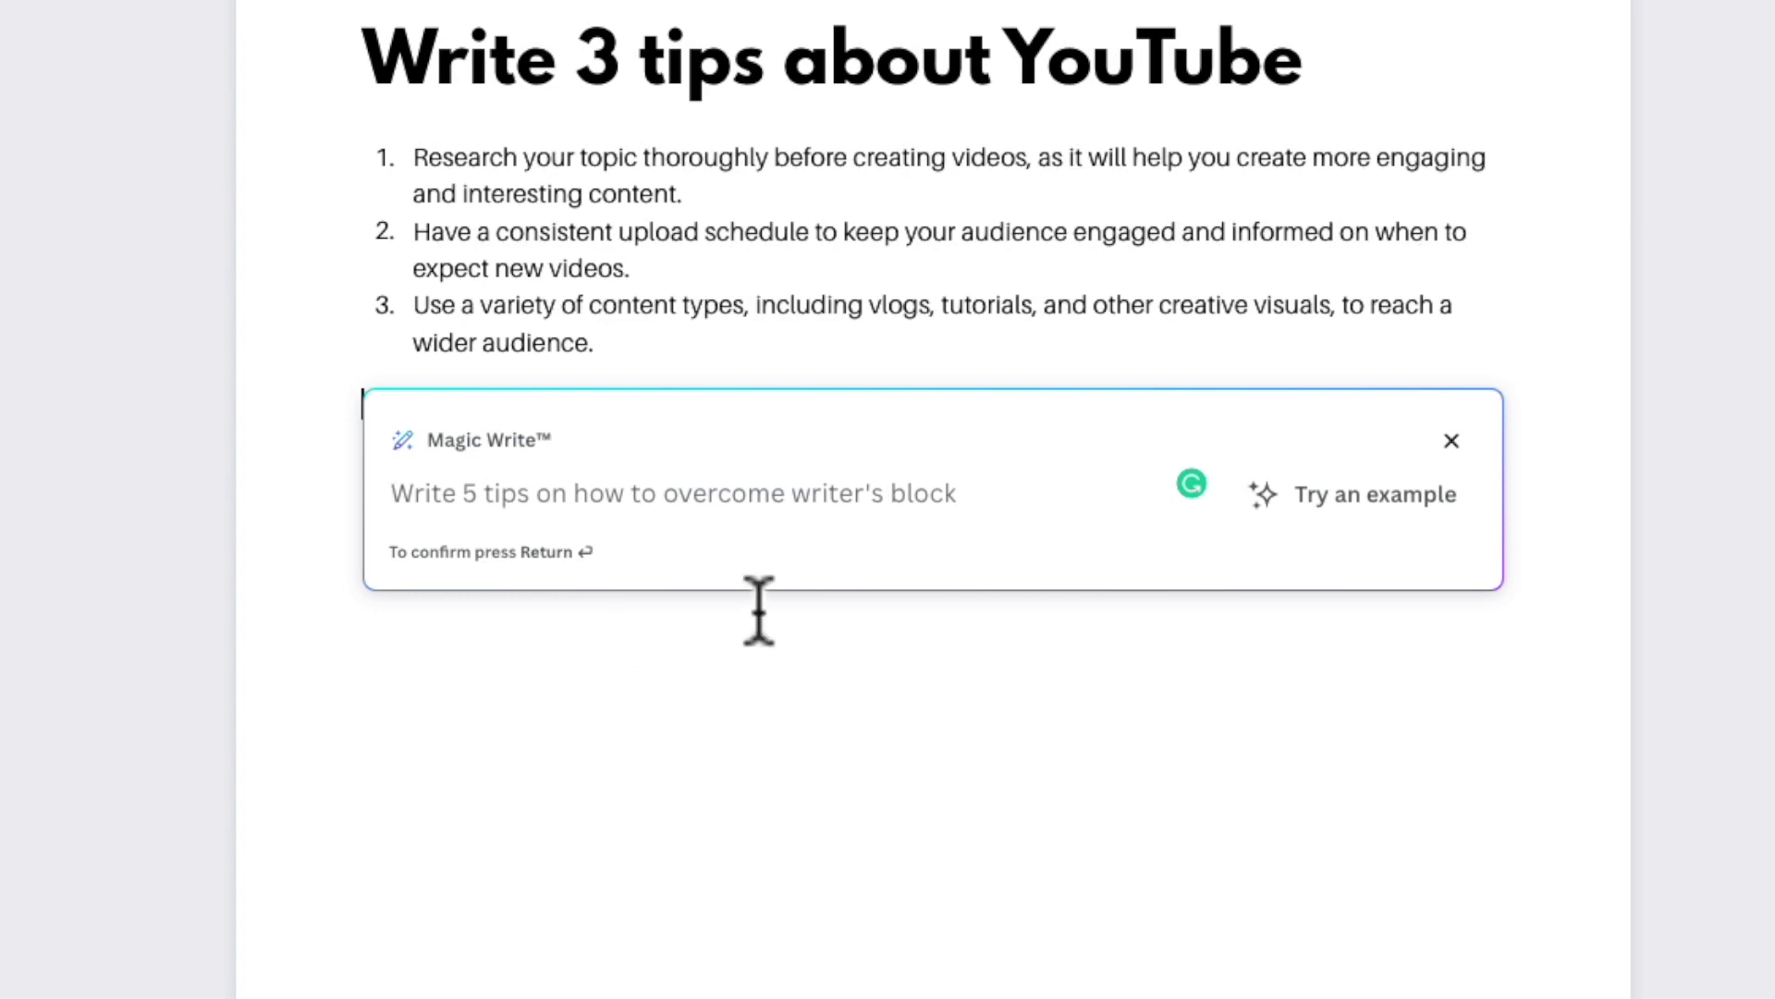
text(5)
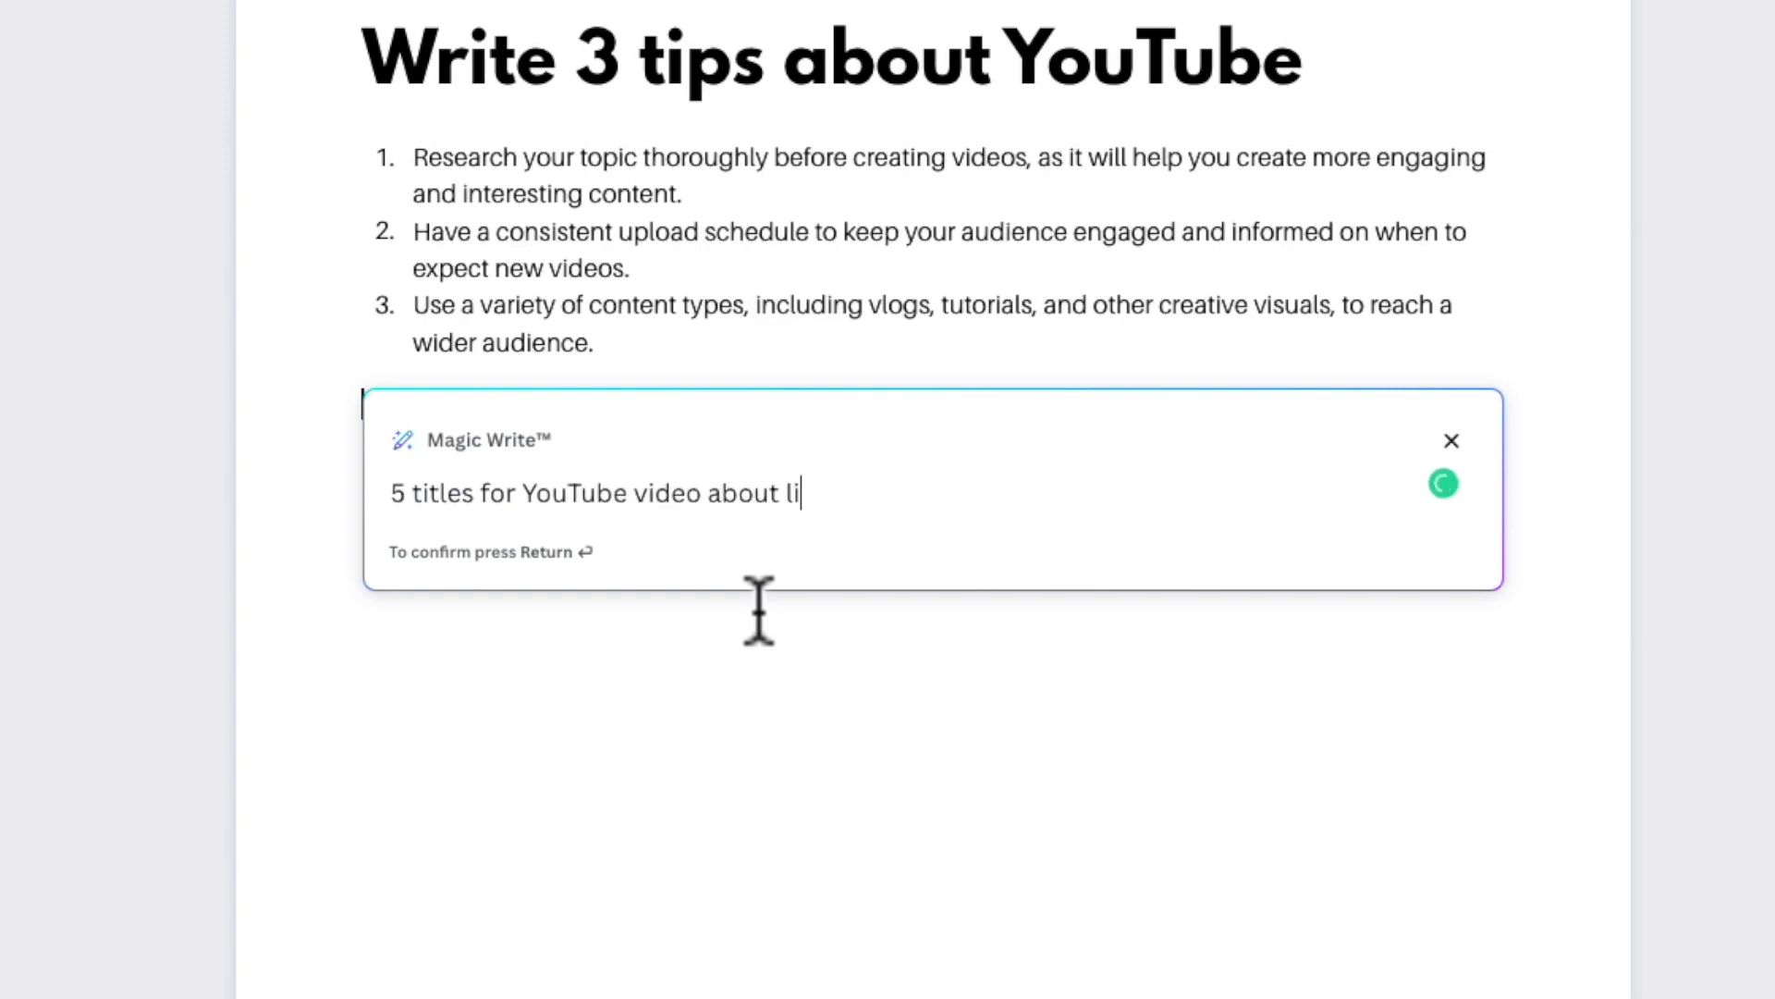
text(ing)
key(Return)
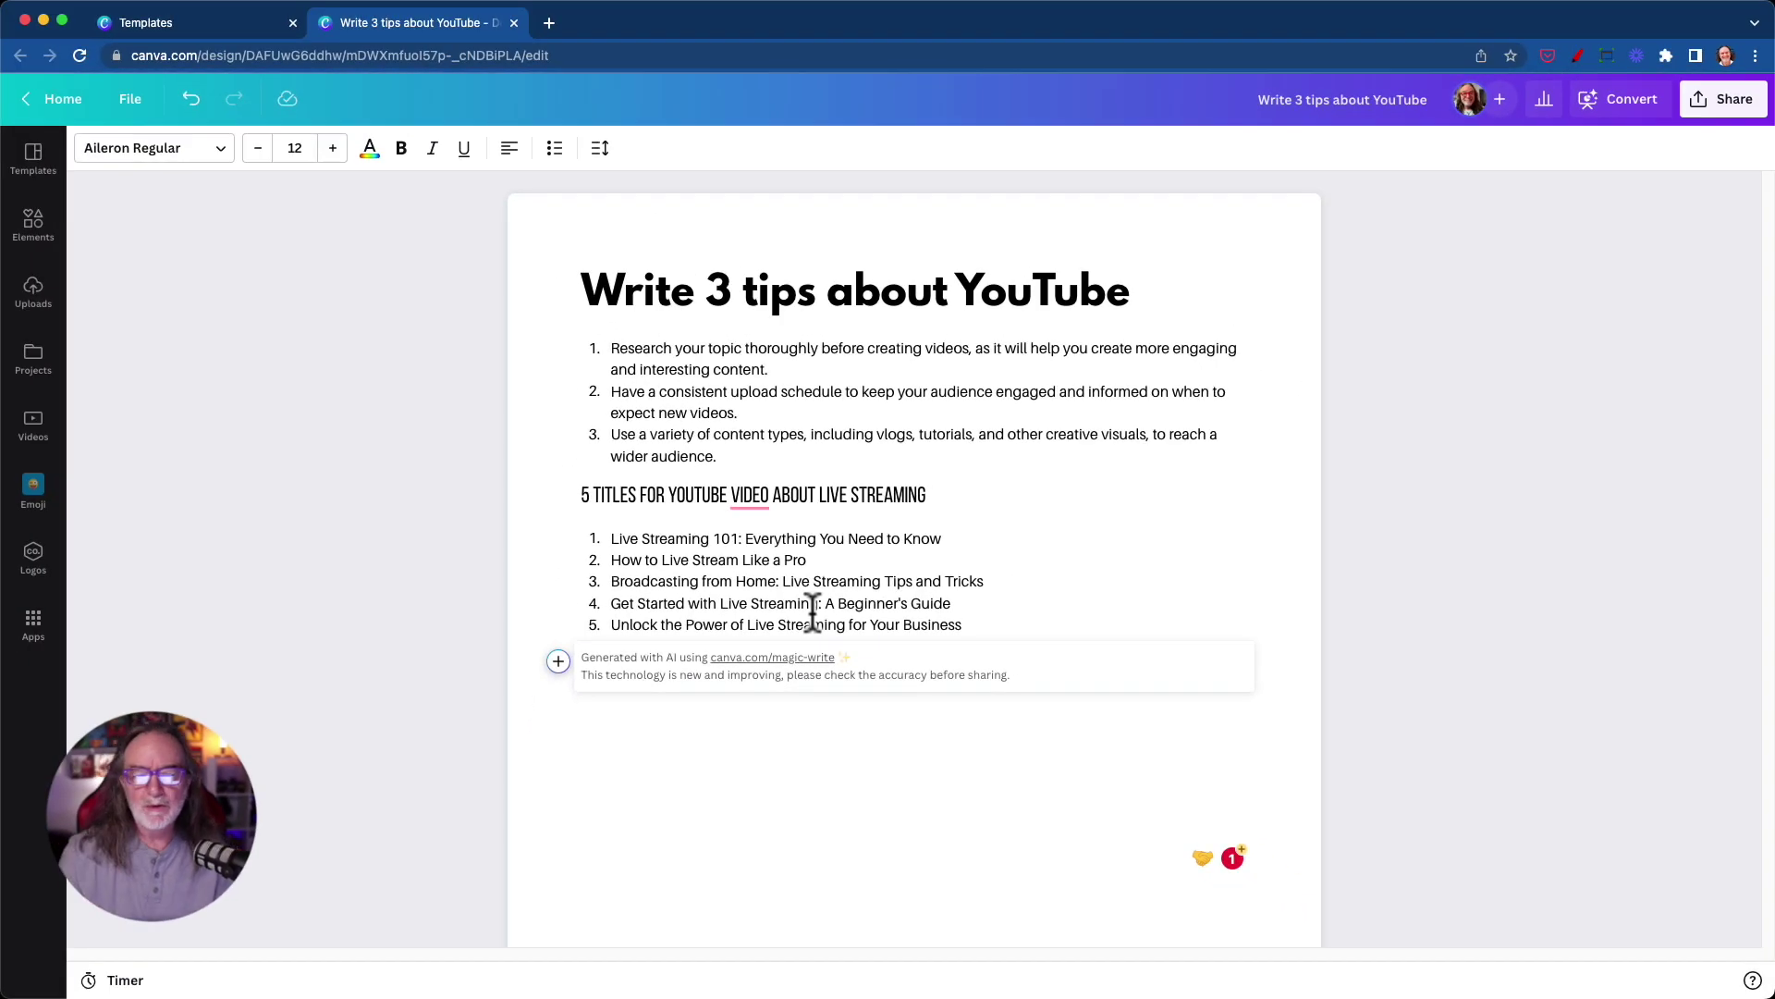
Generate a section from the Magic Write prompt 'Tell me 5 things about video podcasts'
click(558, 662)
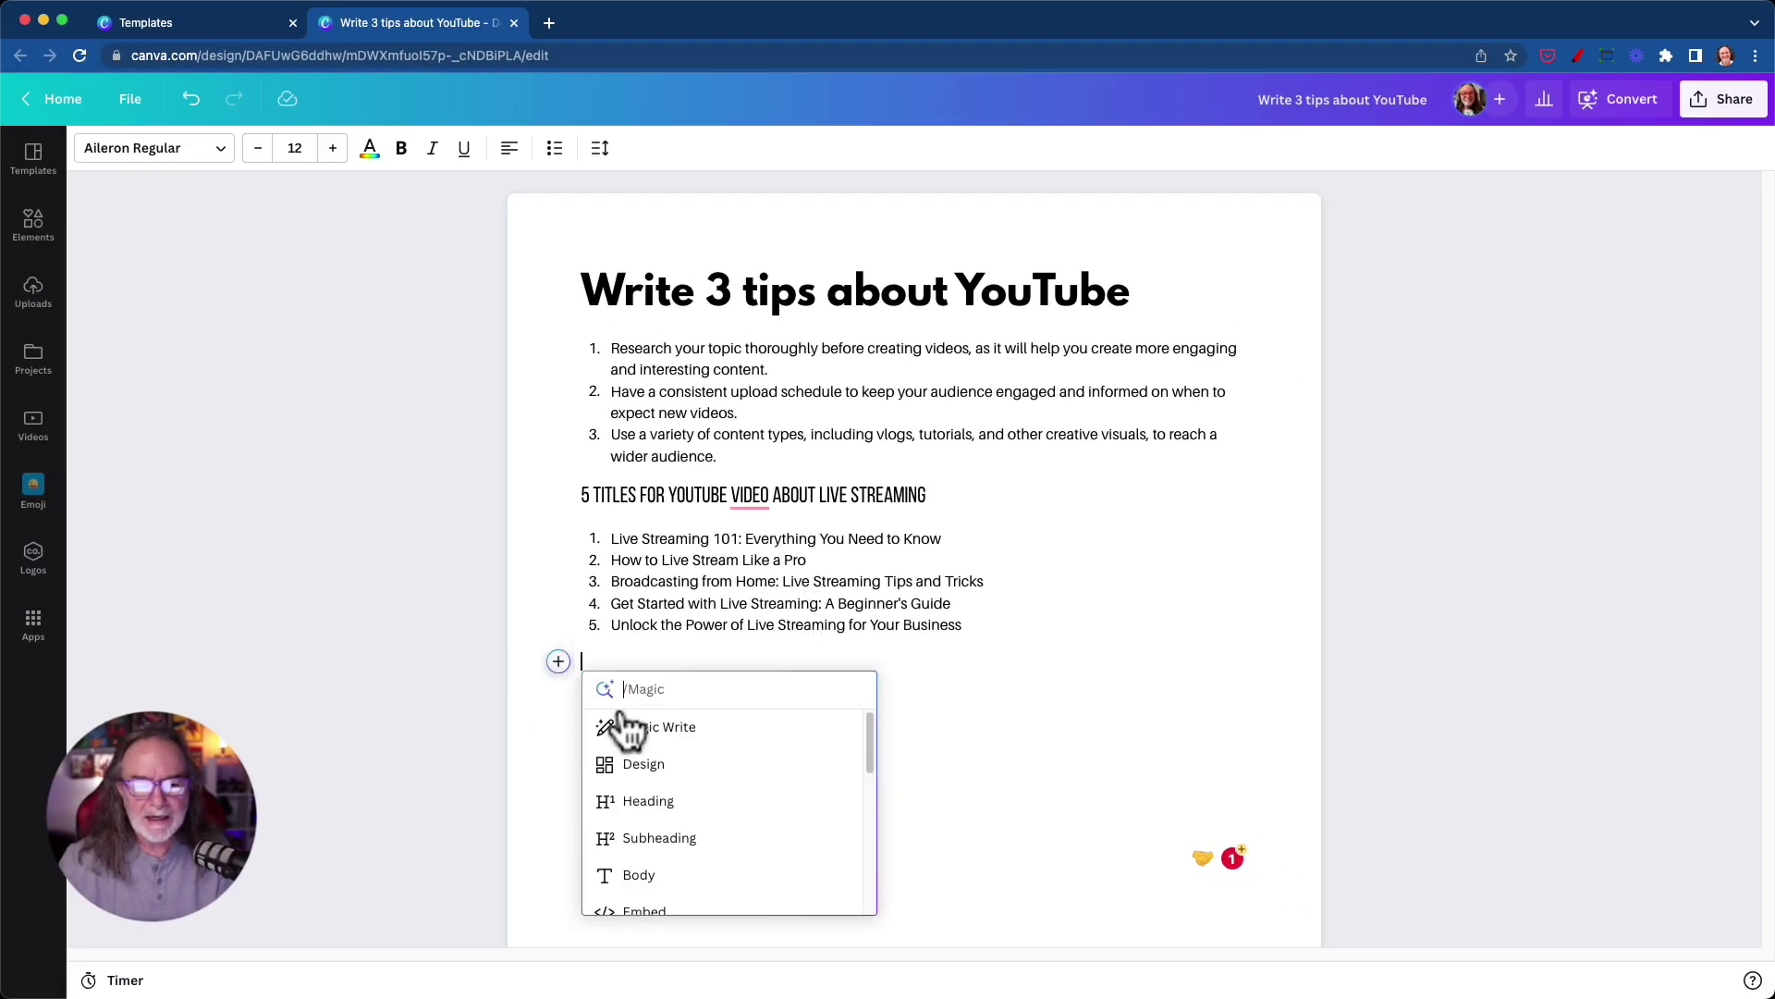
click(647, 729)
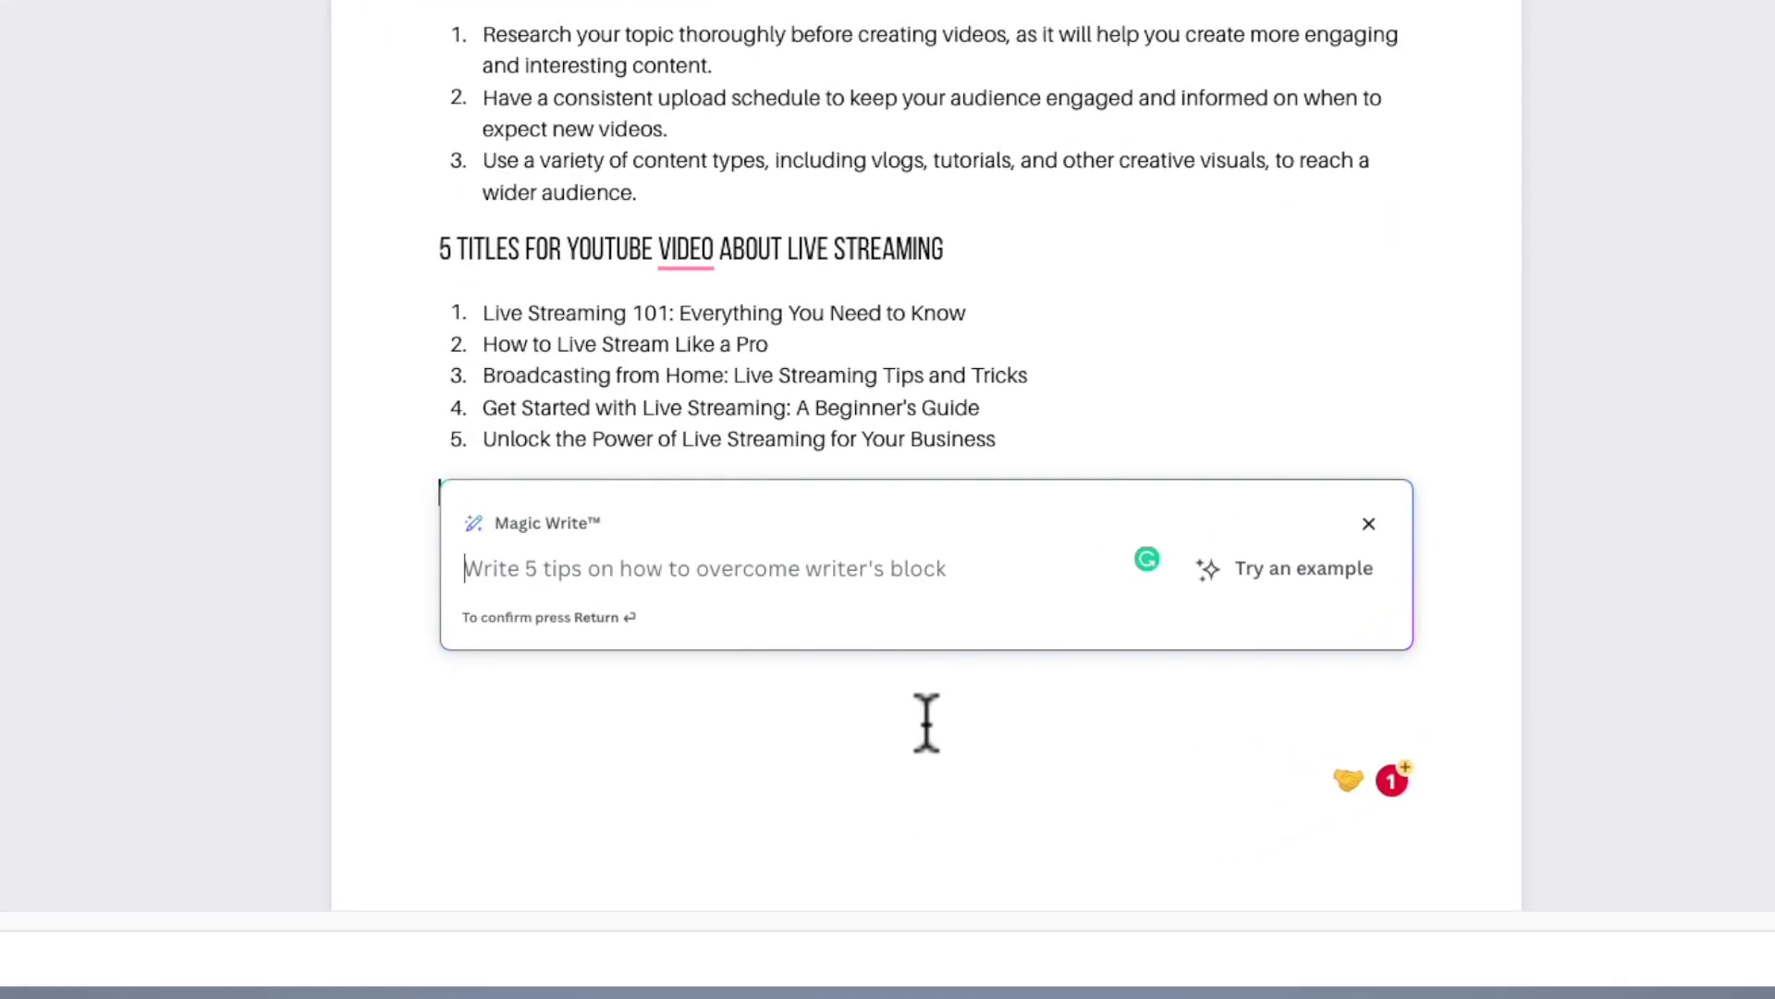
text(Tell me 5 things about video pod)
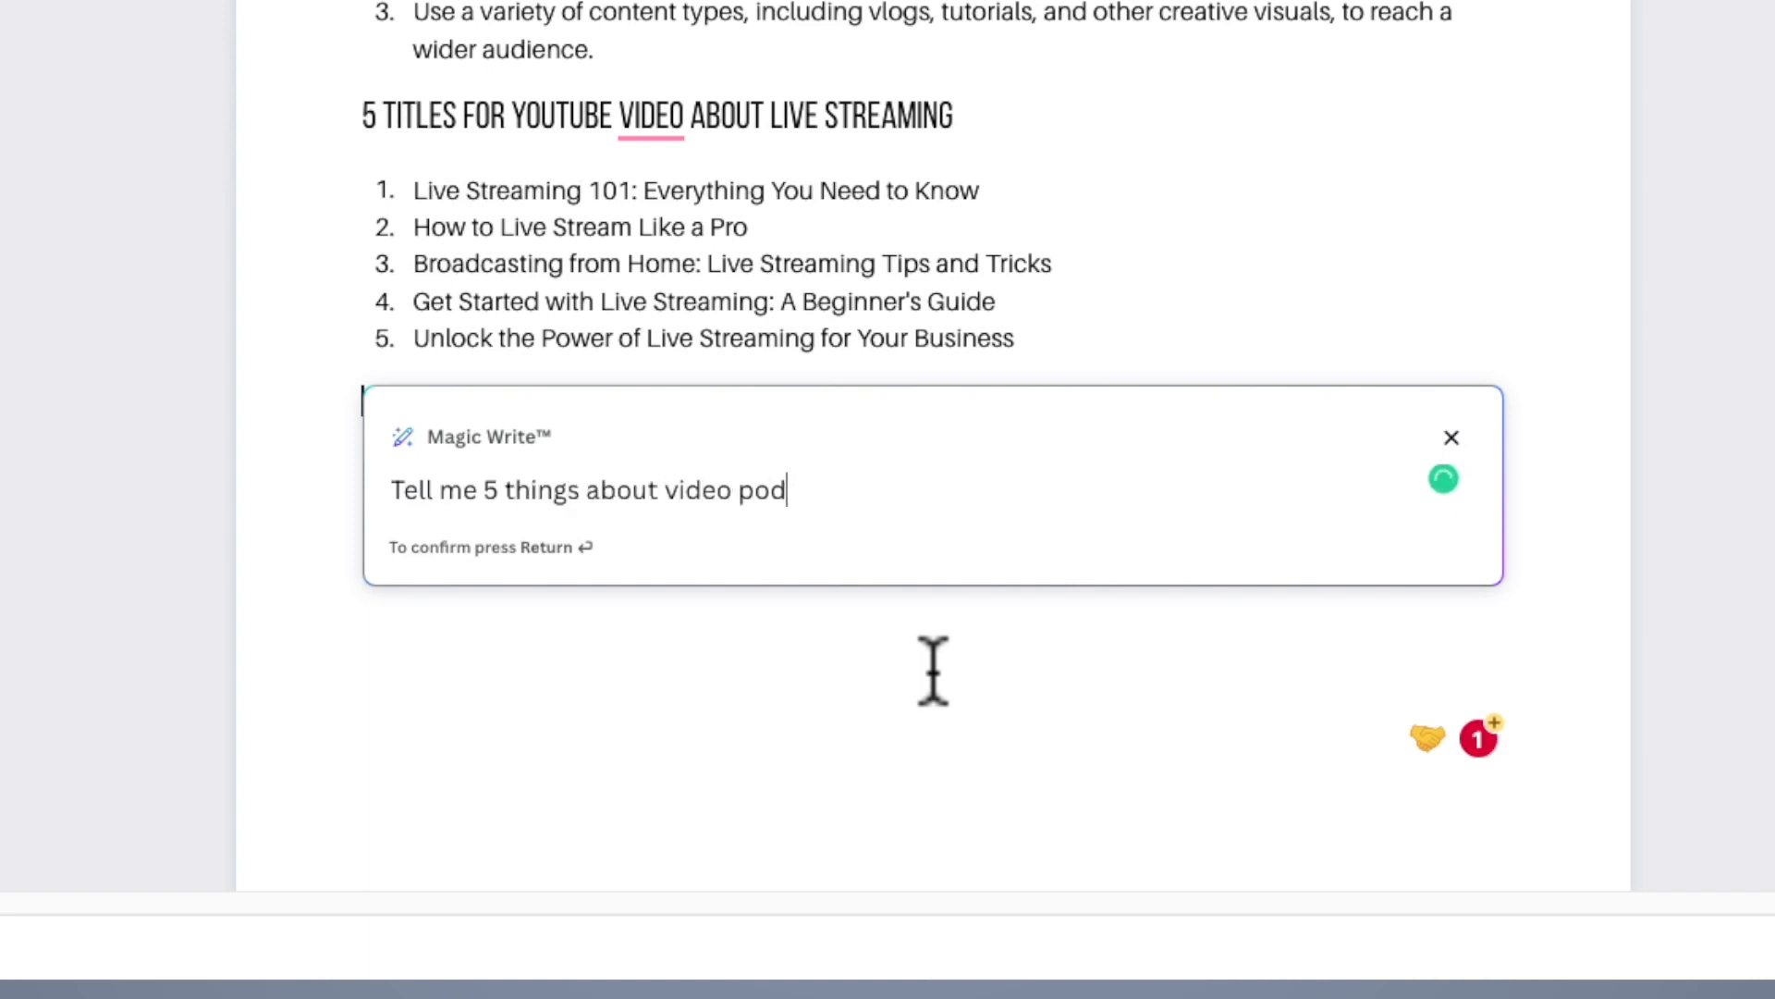
text(casts)
key(Return)
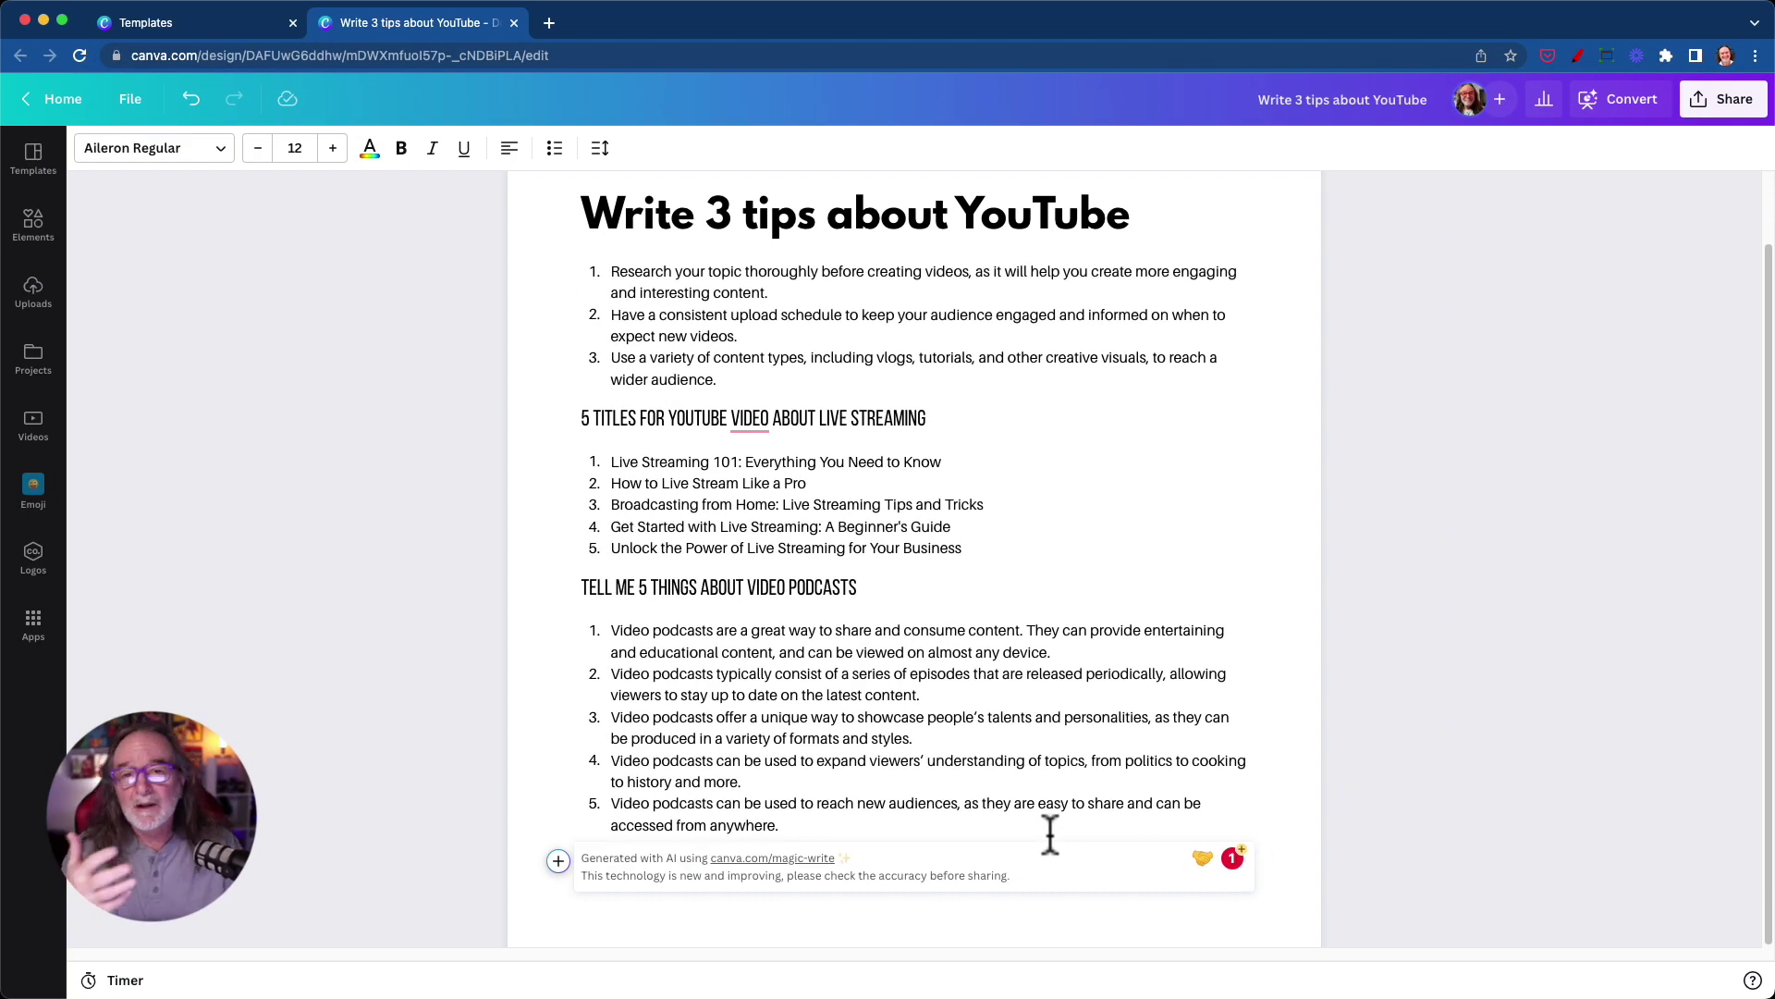
click(557, 863)
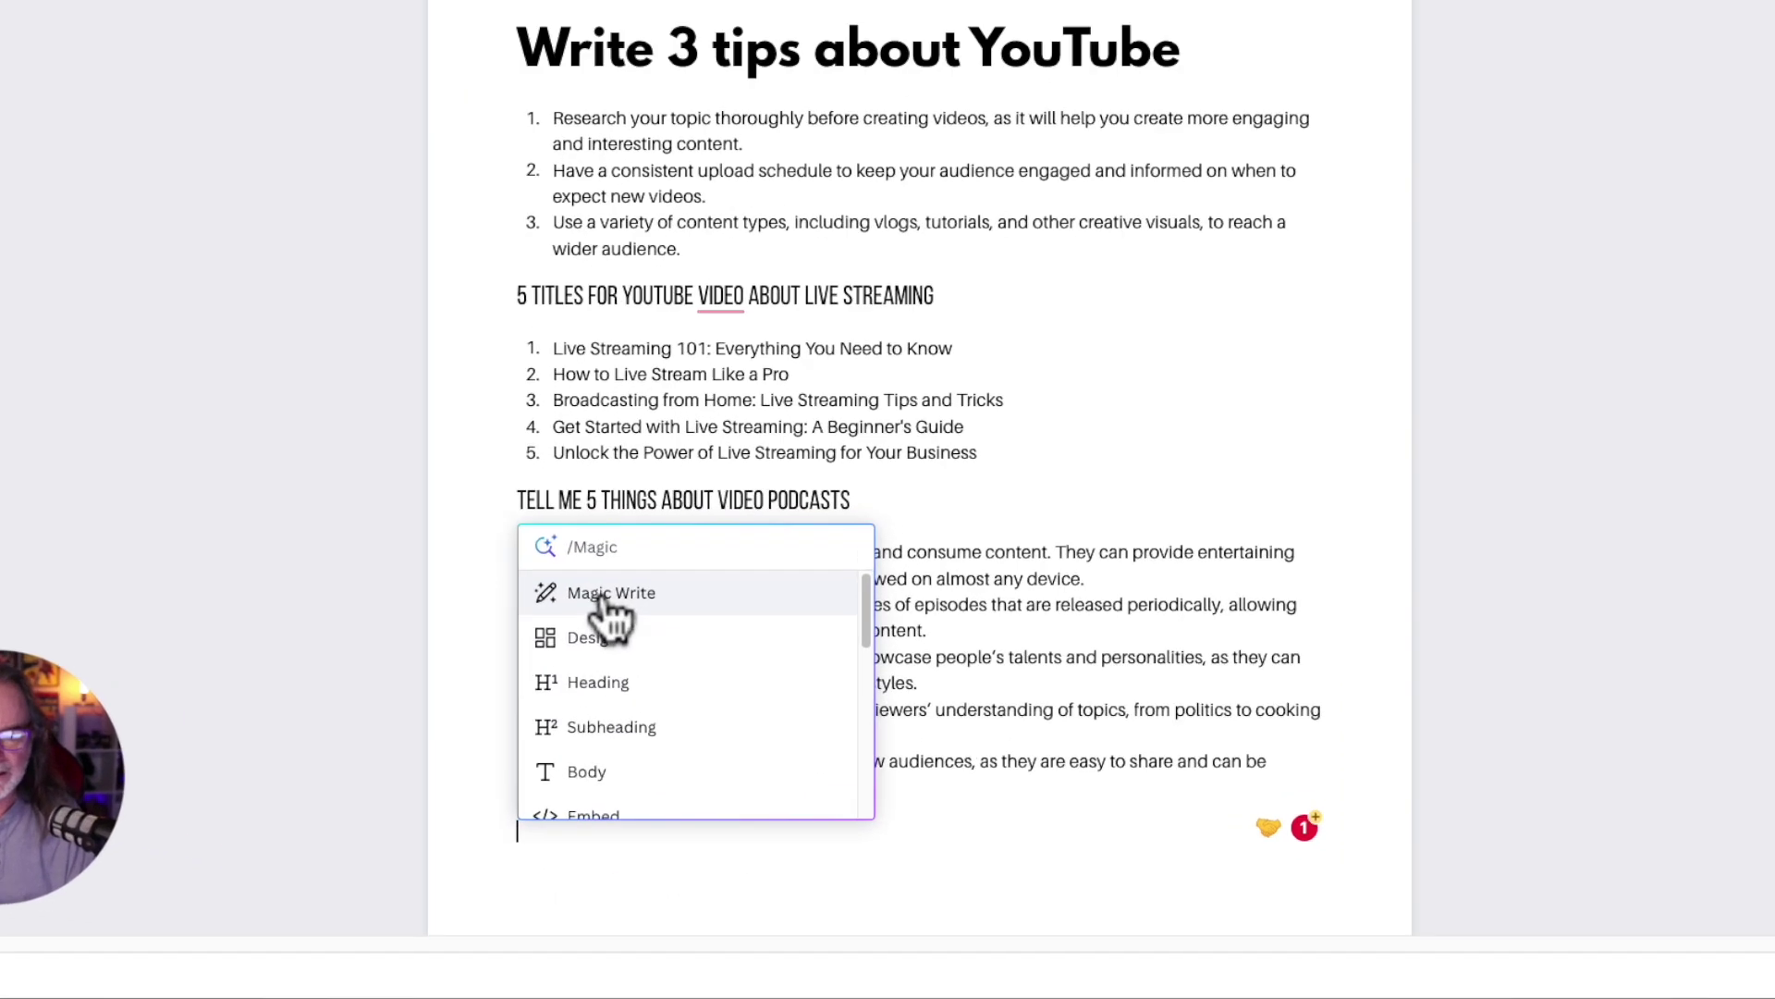
Generate an intro with the Magic Write prompt 'YouTube intro for video about Facebook Groups'
click(604, 593)
text(Y)
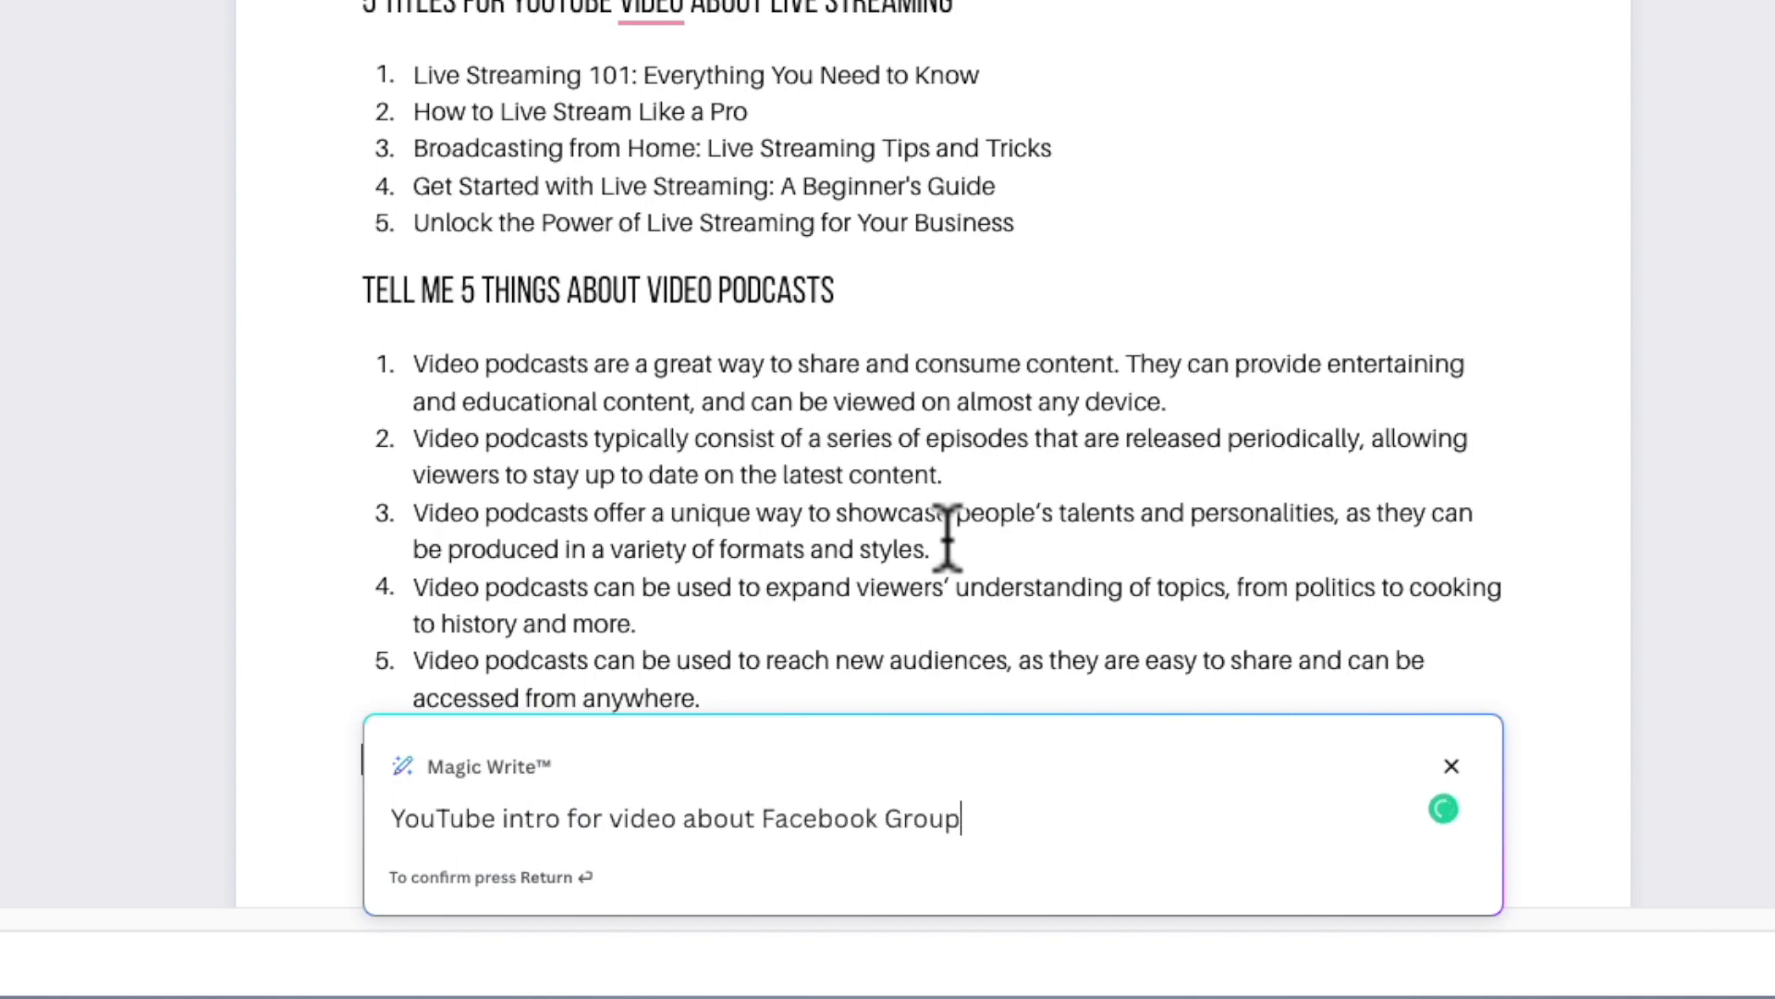
text(s)
key(Return)
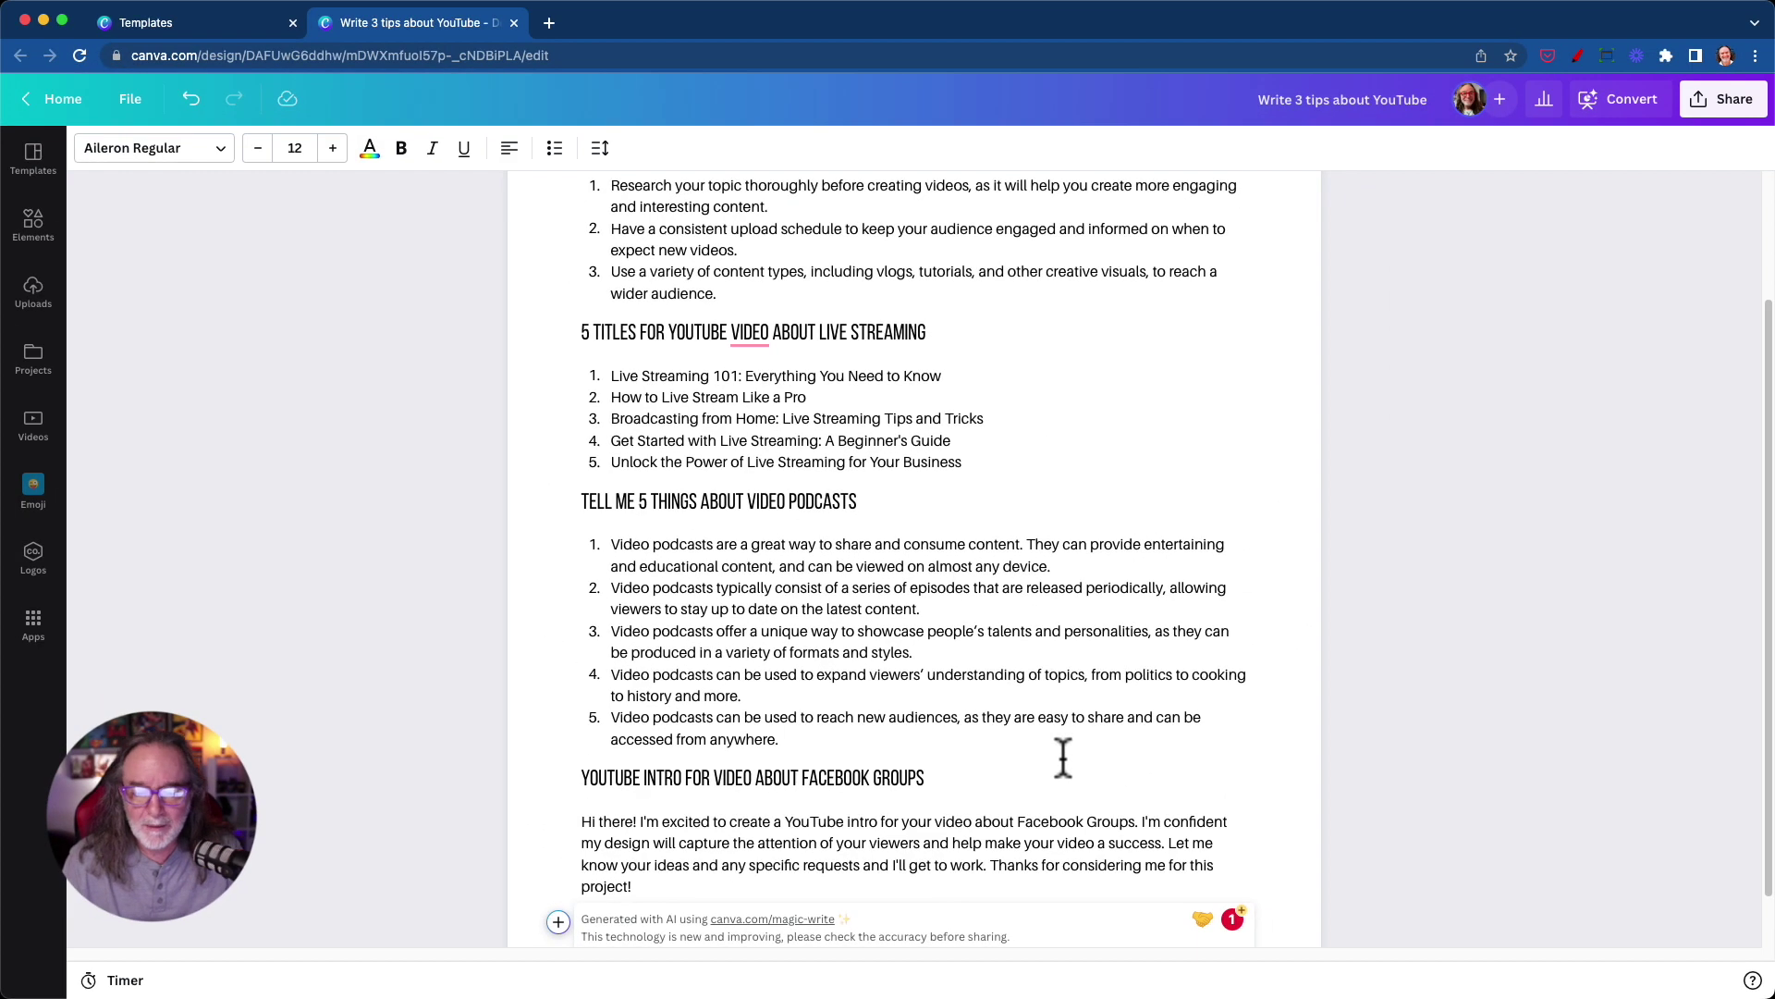
scroll(1006, 786, down, 1)
scroll(1006, 786, down, 1)
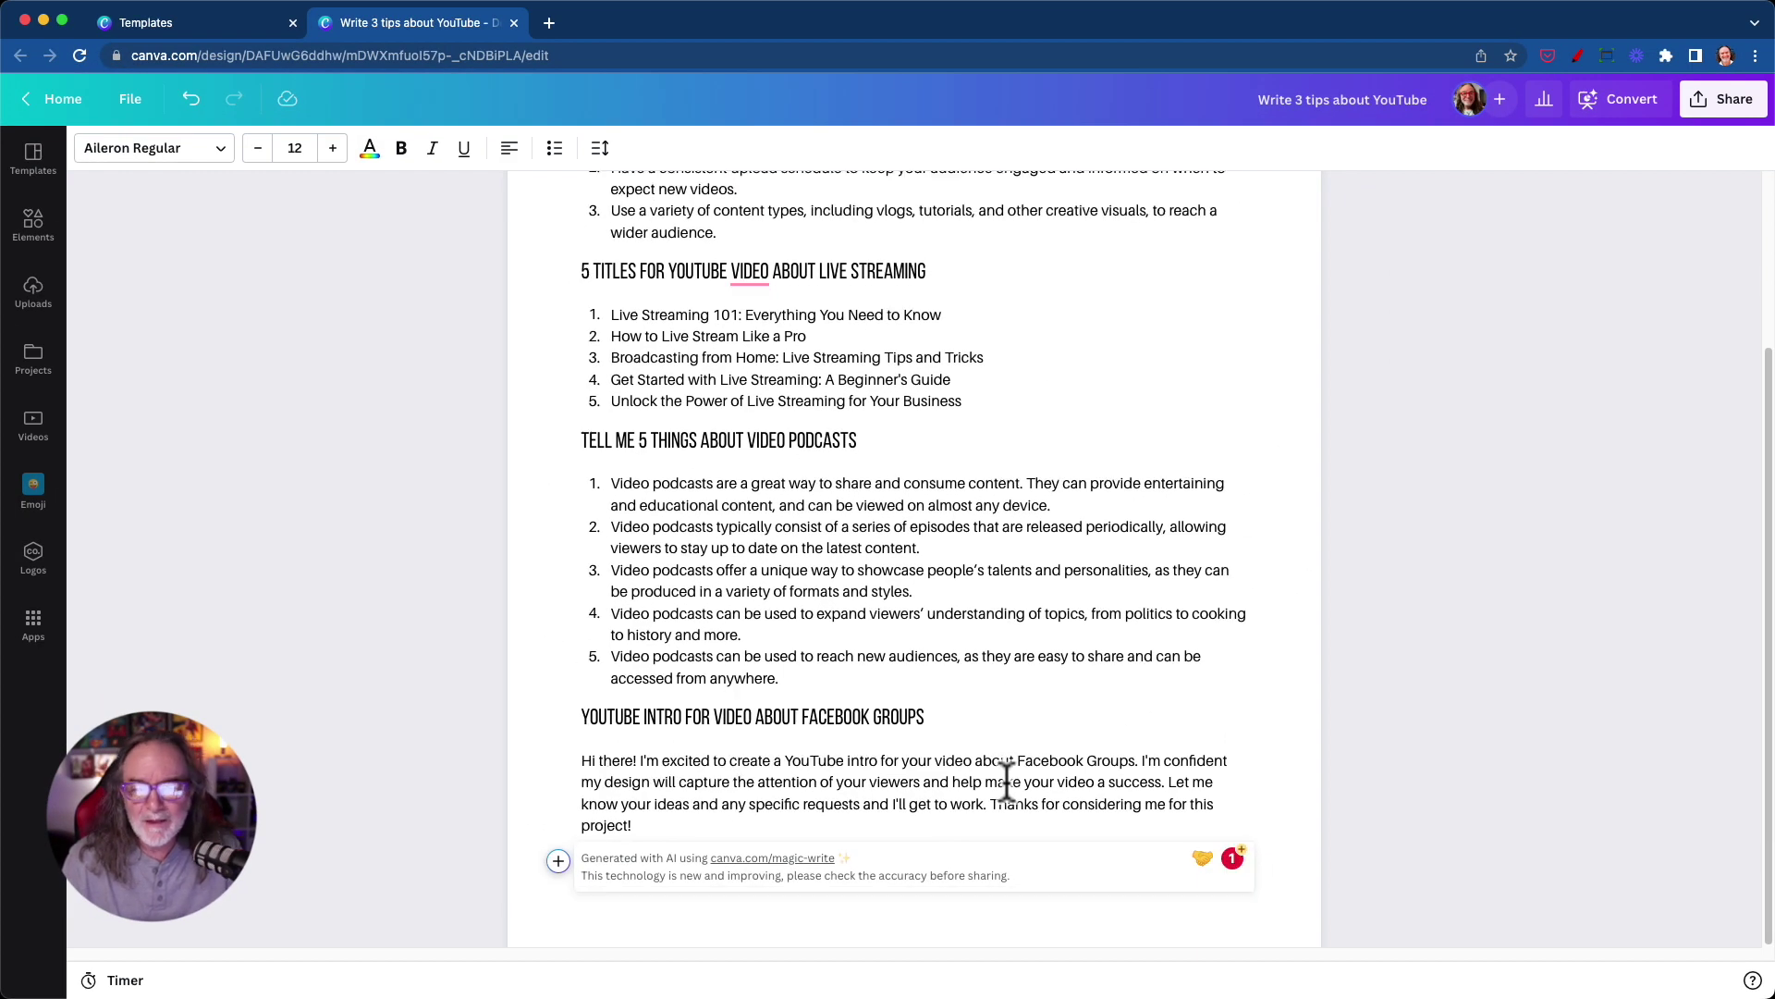
Append Magic Write output for the prompt '3 tips about being confident on camera'
click(558, 861)
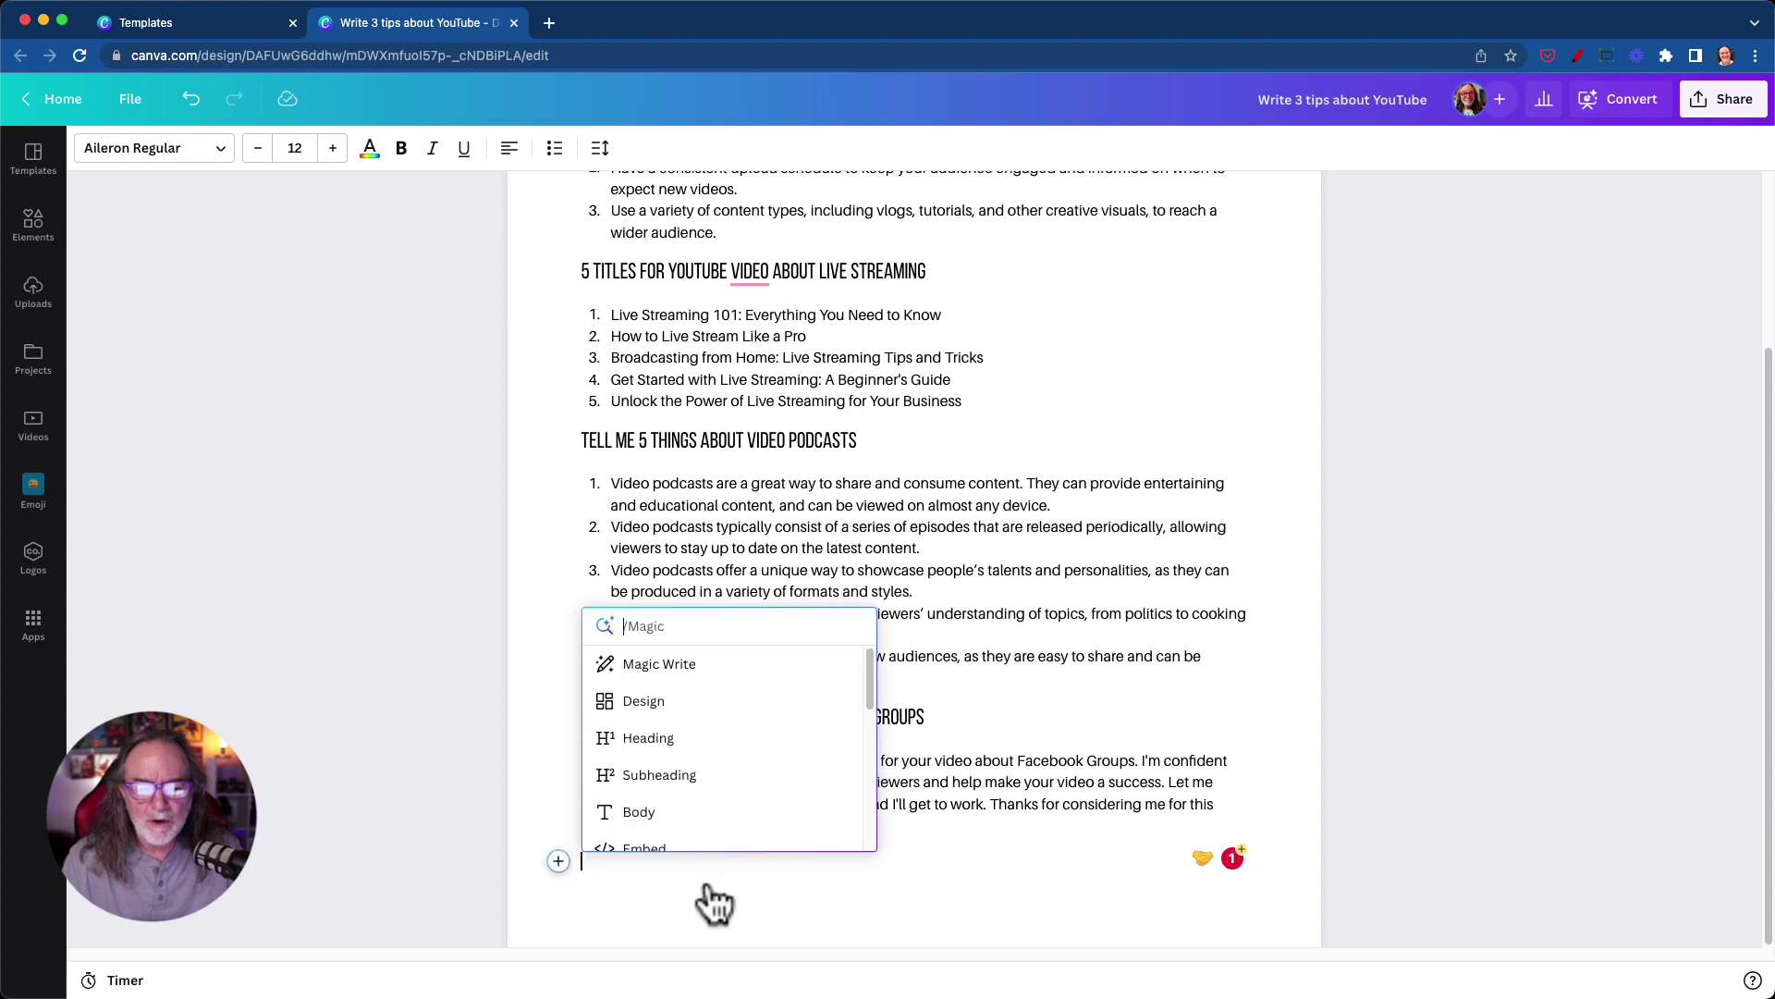
click(685, 665)
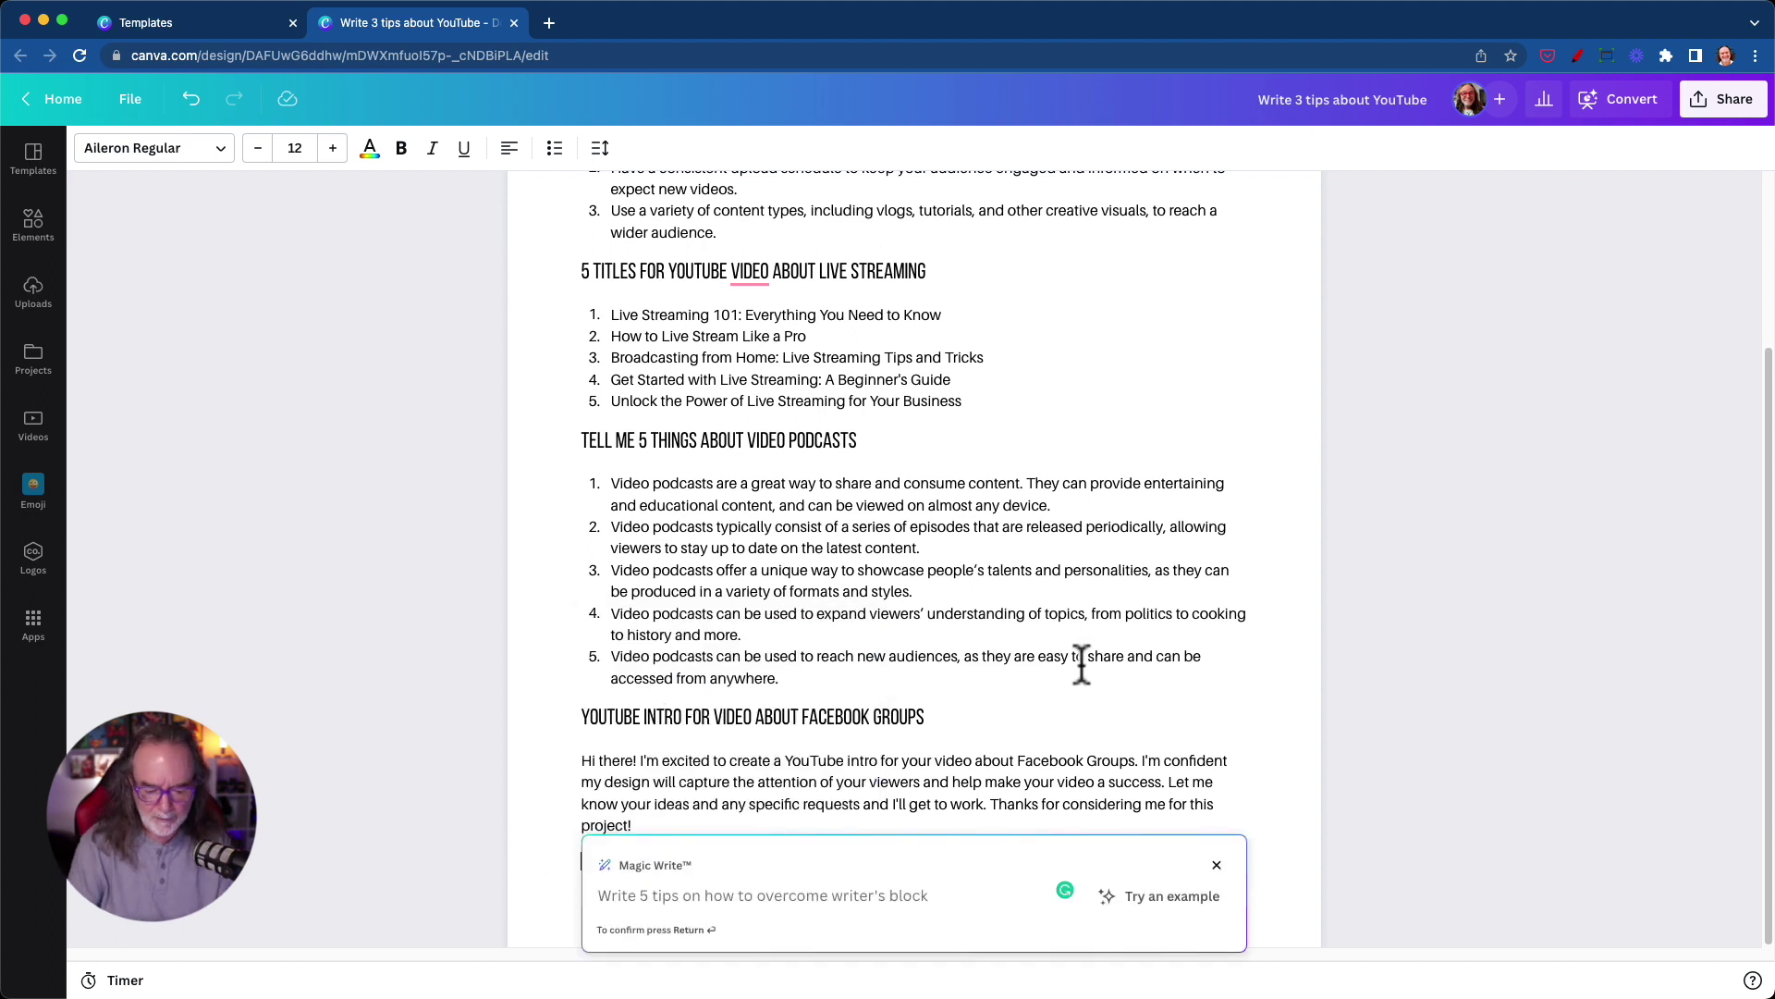
text(3)
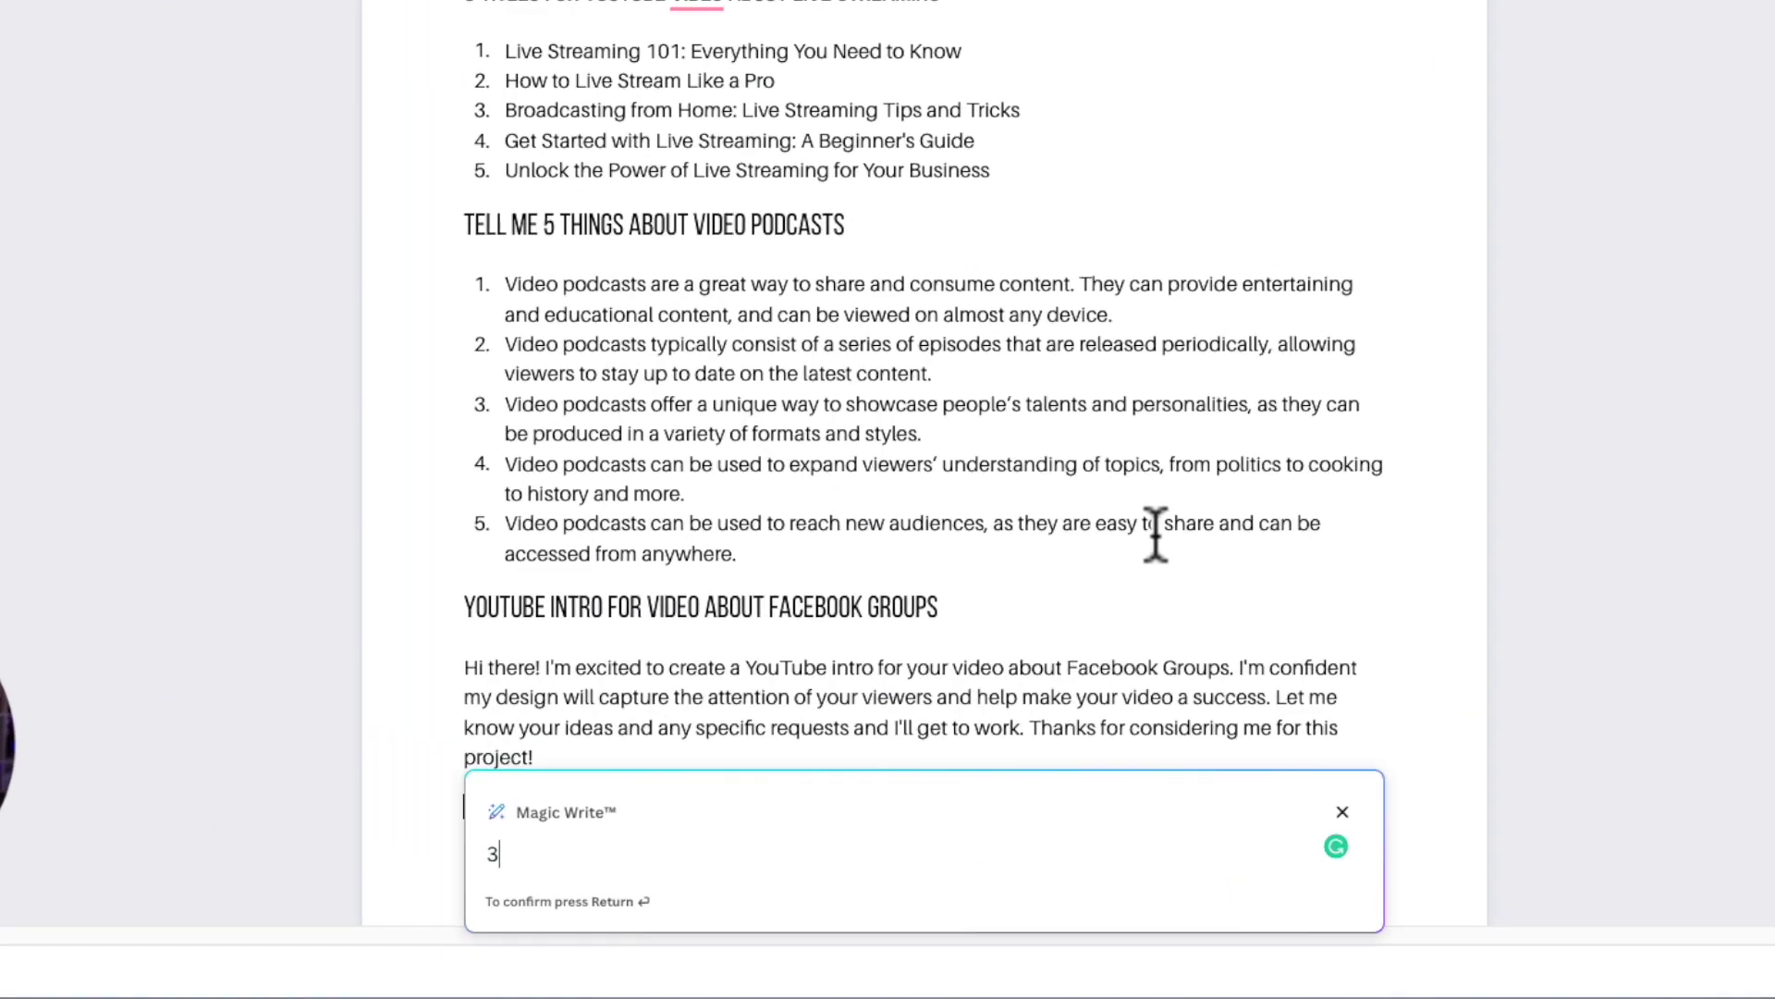
text( ti)
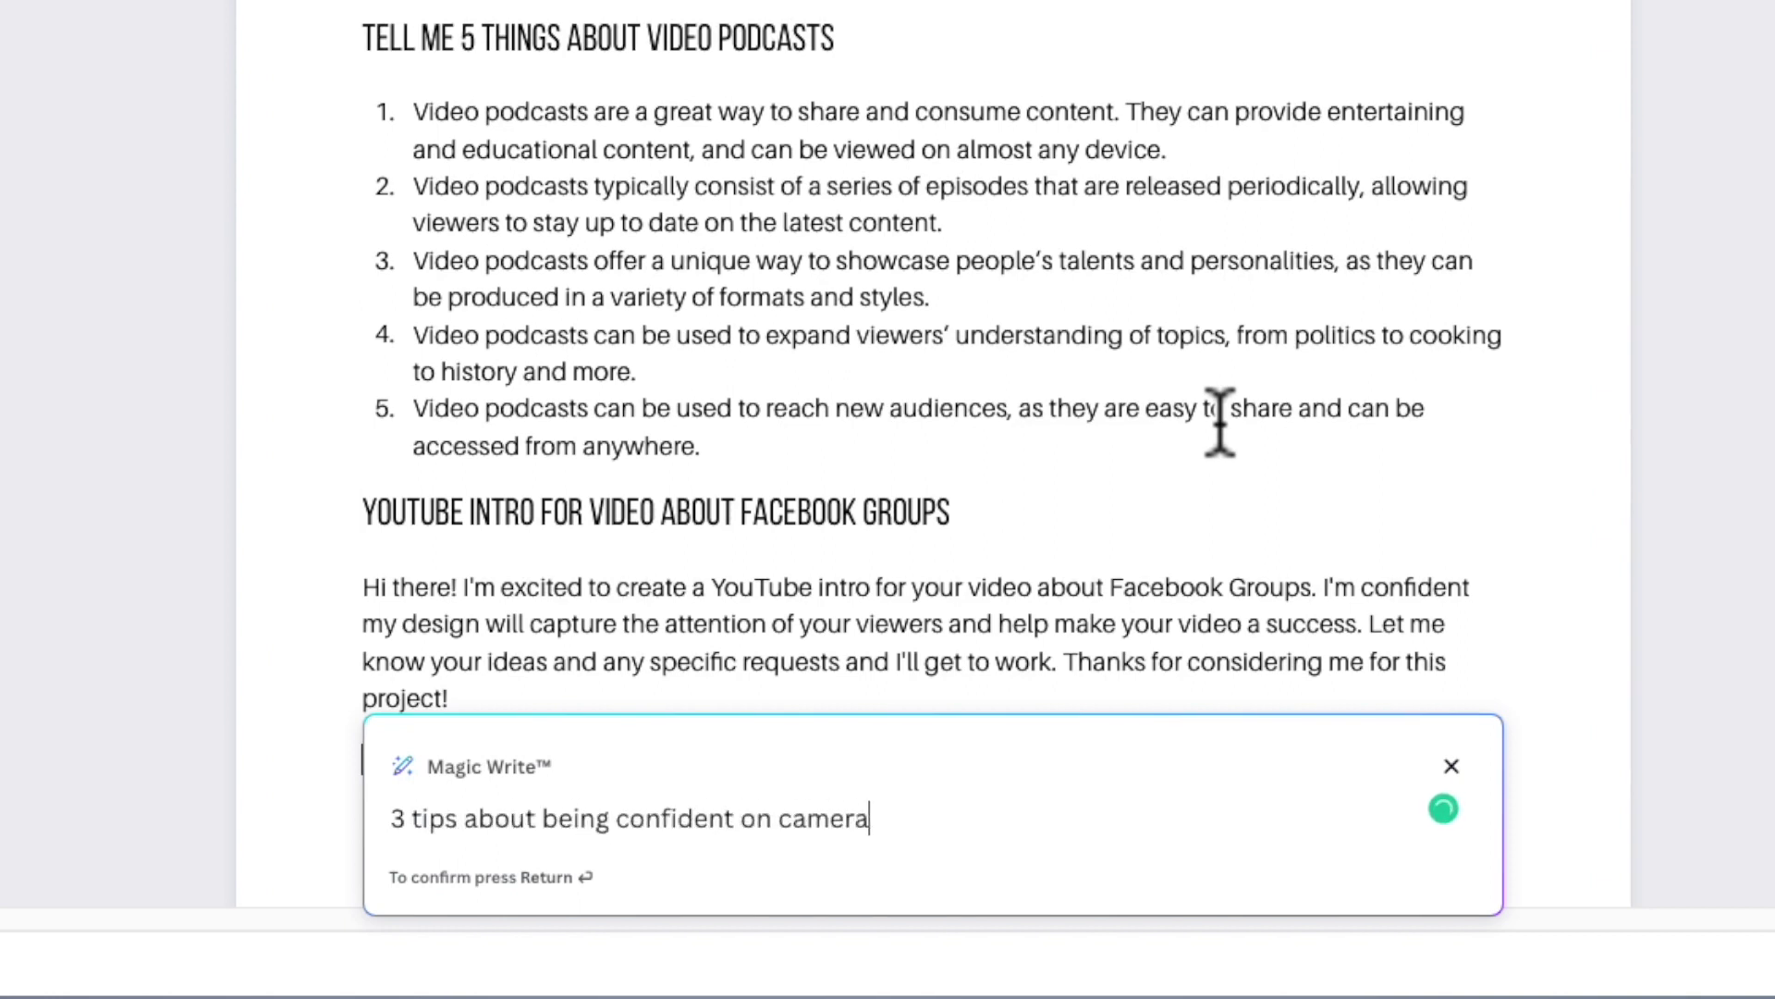
text(ps about being confident on camera)
key(Return)
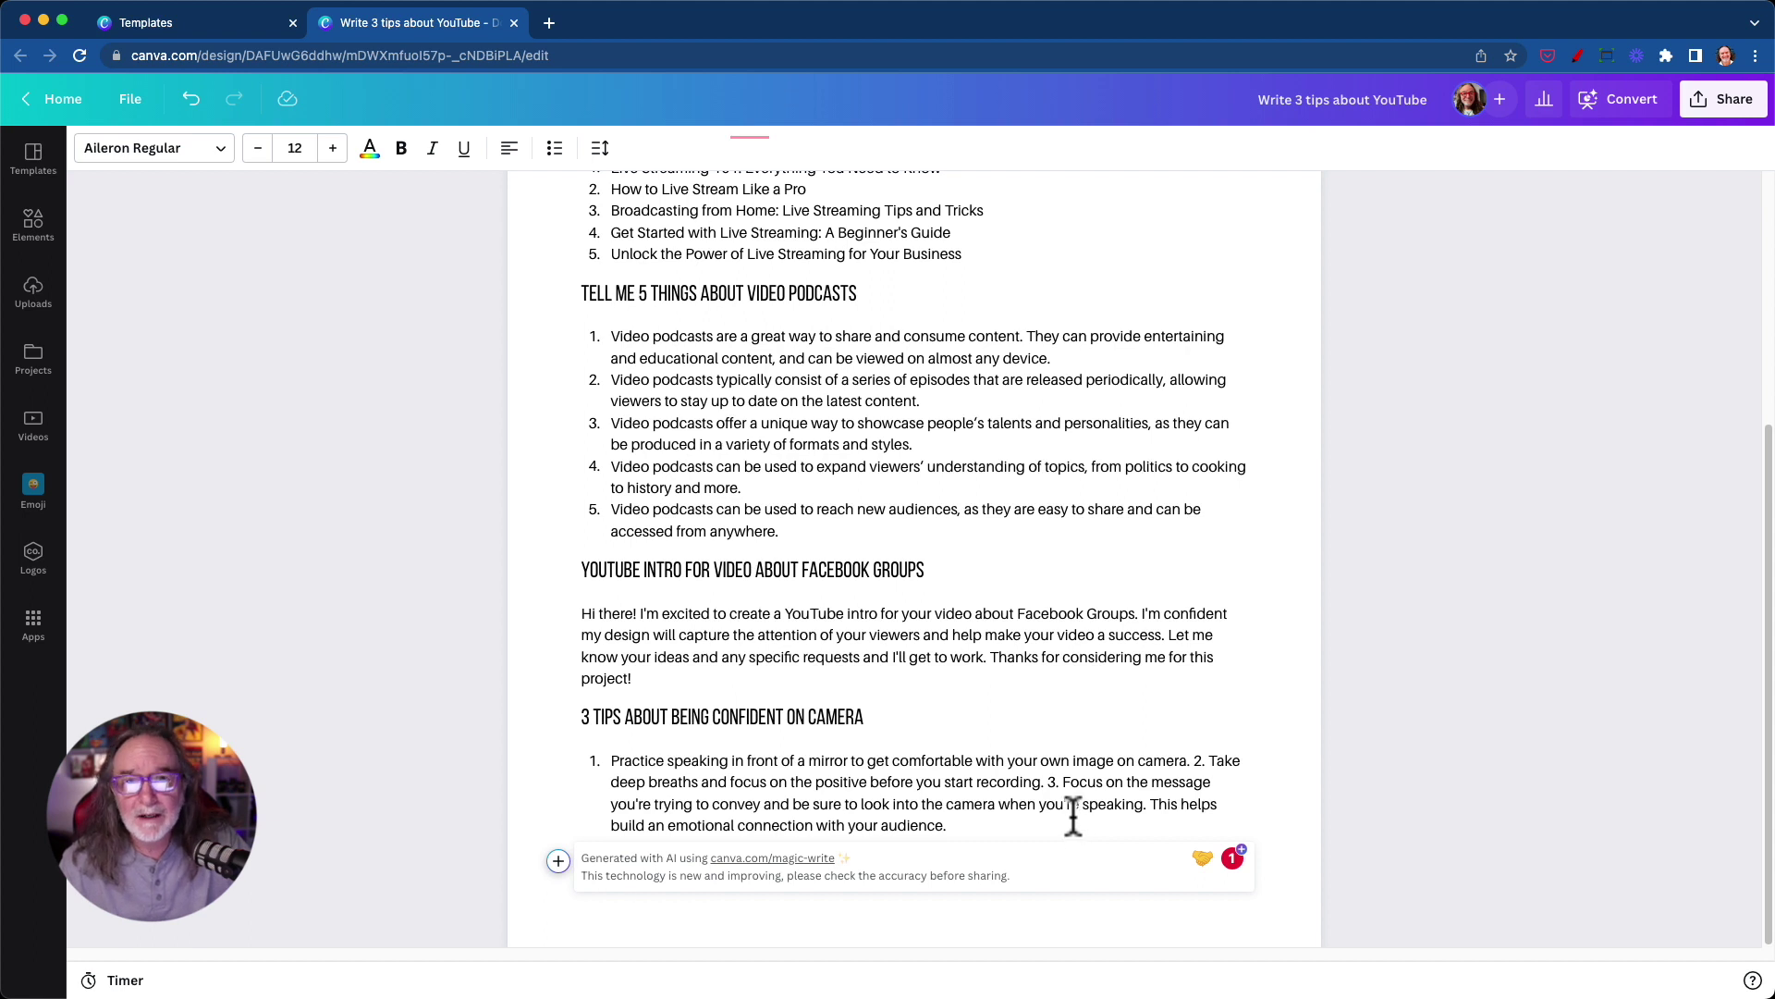
scroll(1061, 663, up, 5)
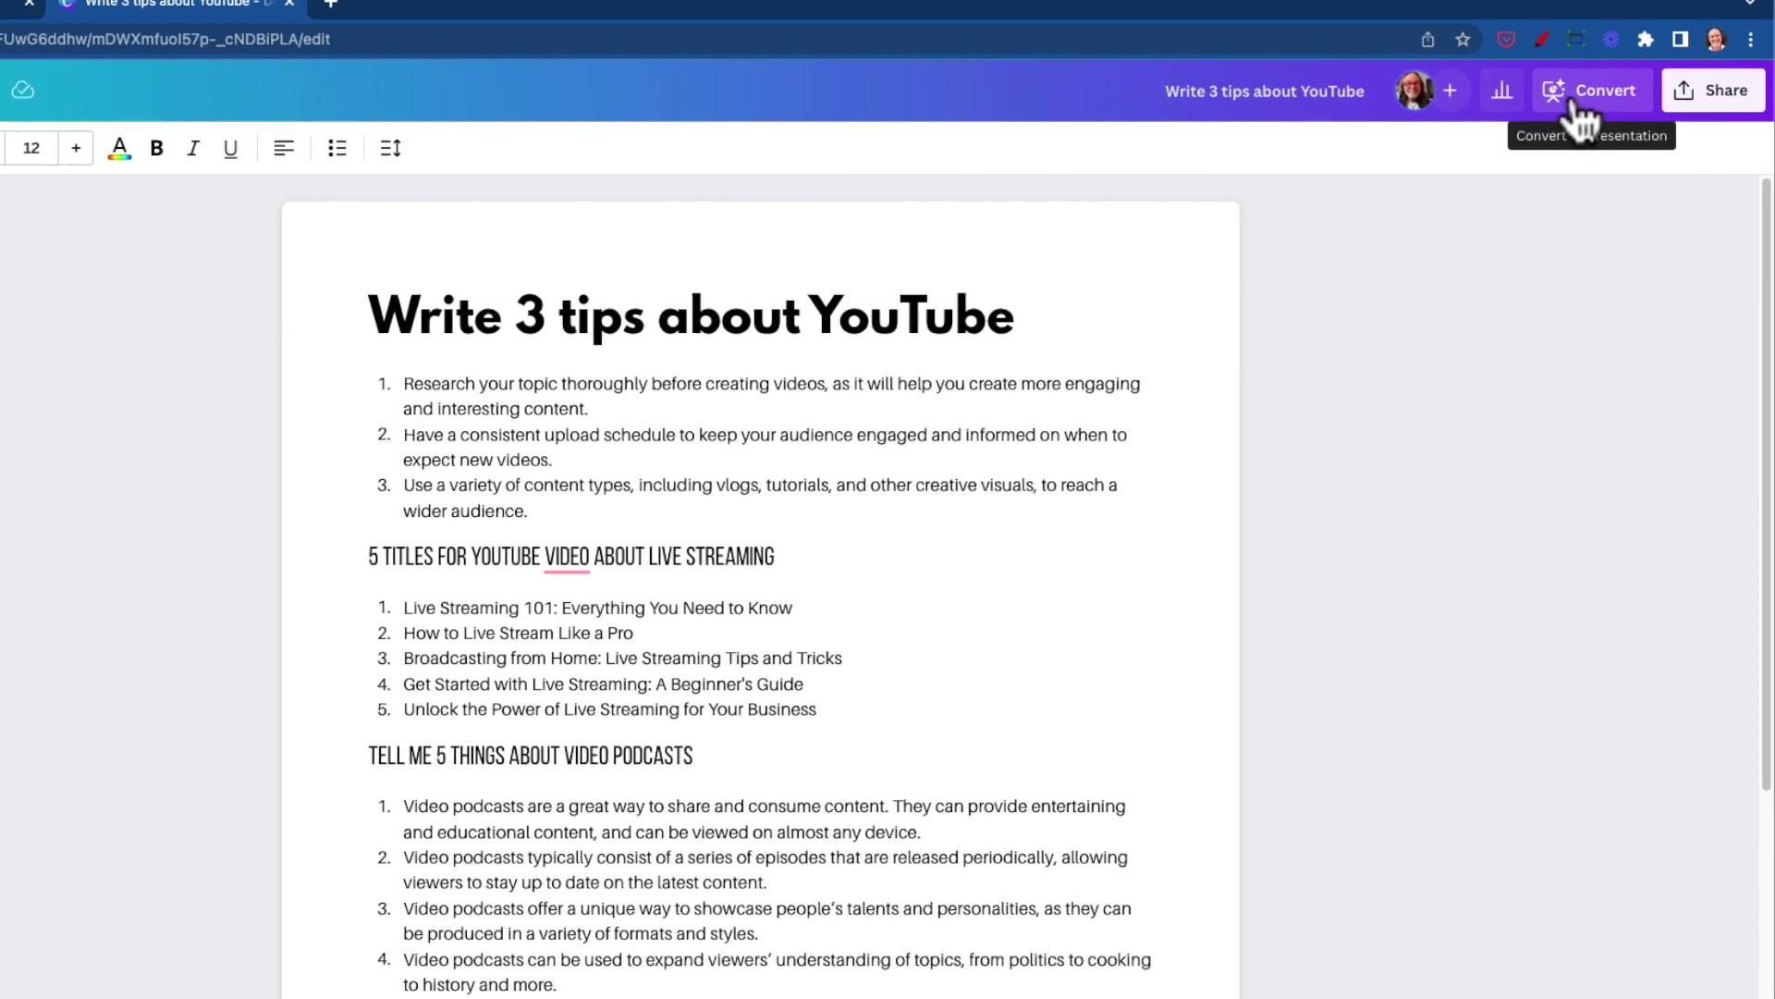
Abandon the Docs-to-Decks conversion and open the PDF Standard, A4 download settings
click(1604, 106)
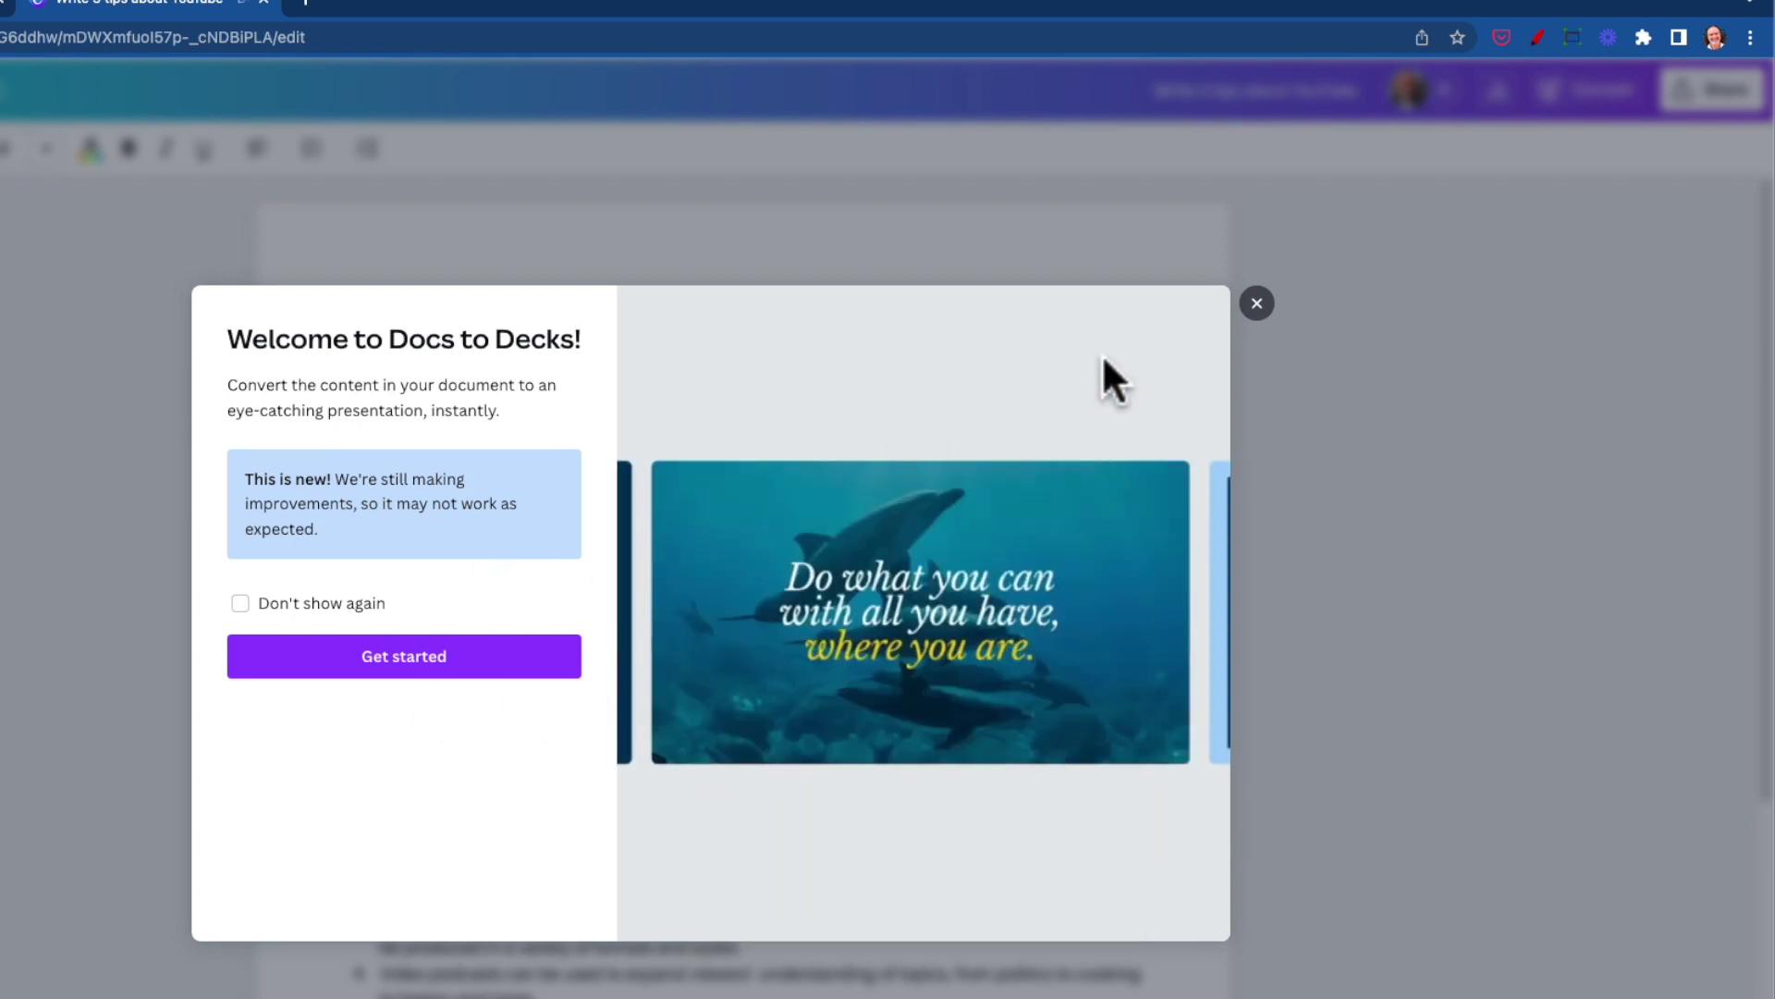
click(1256, 303)
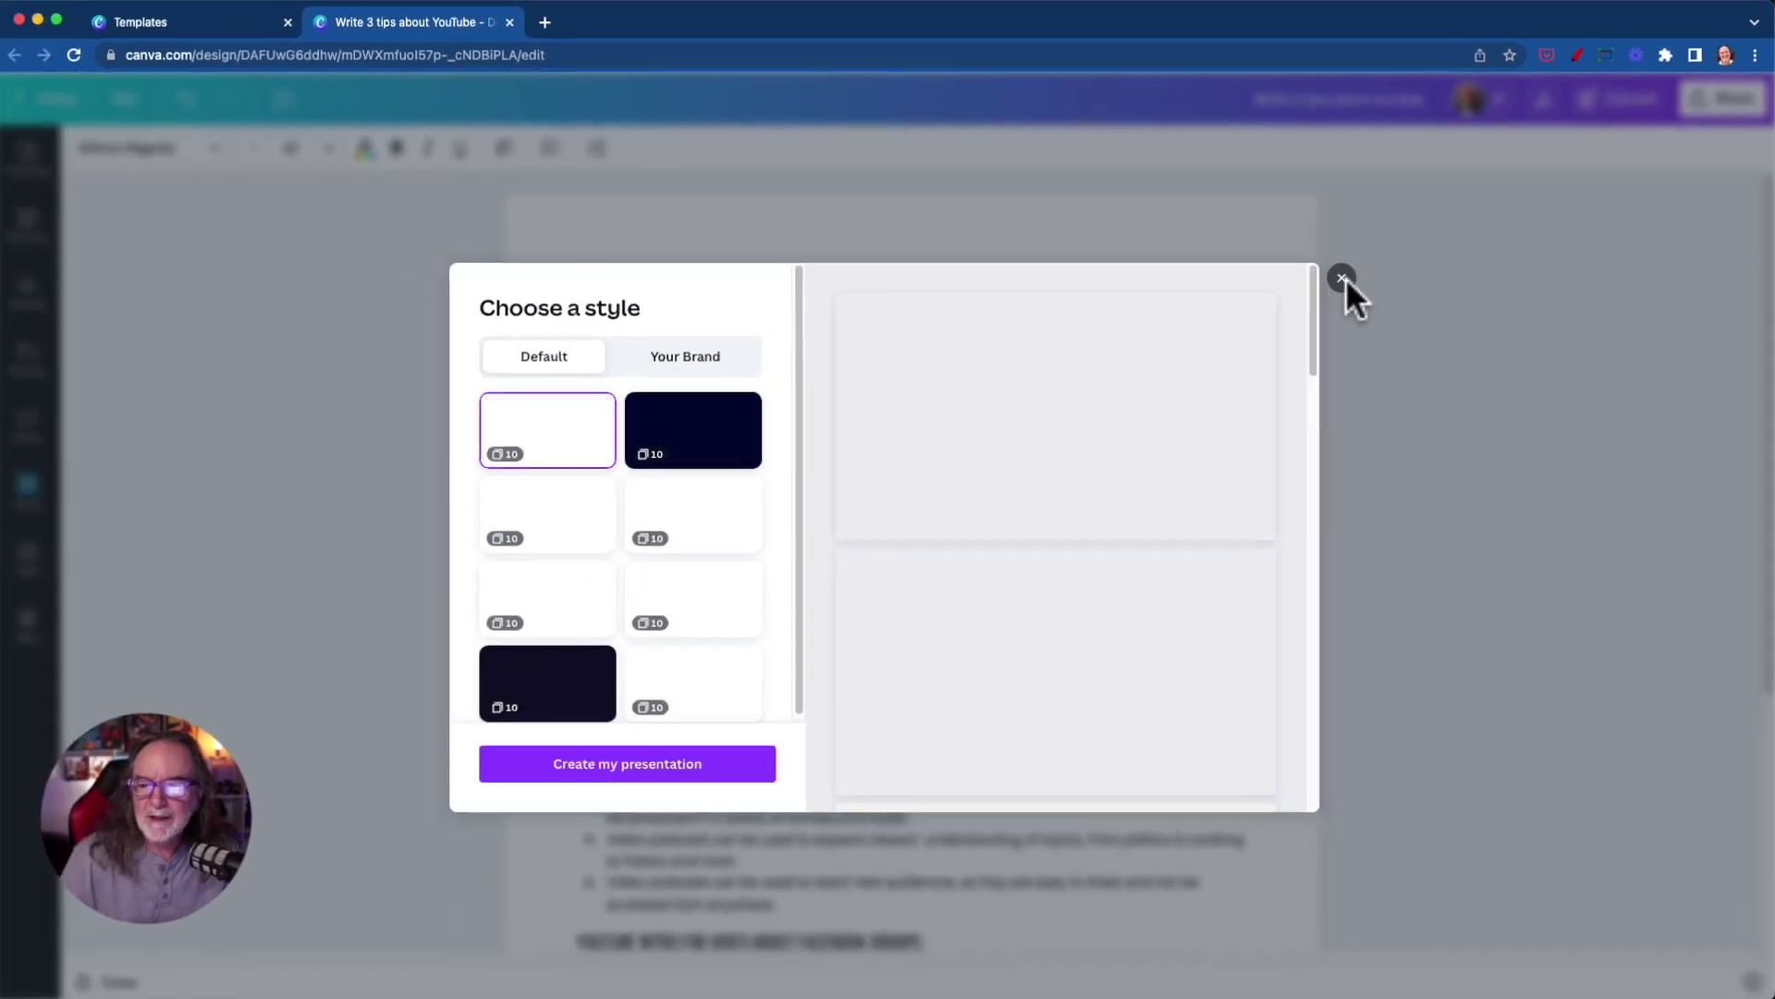
click(1342, 277)
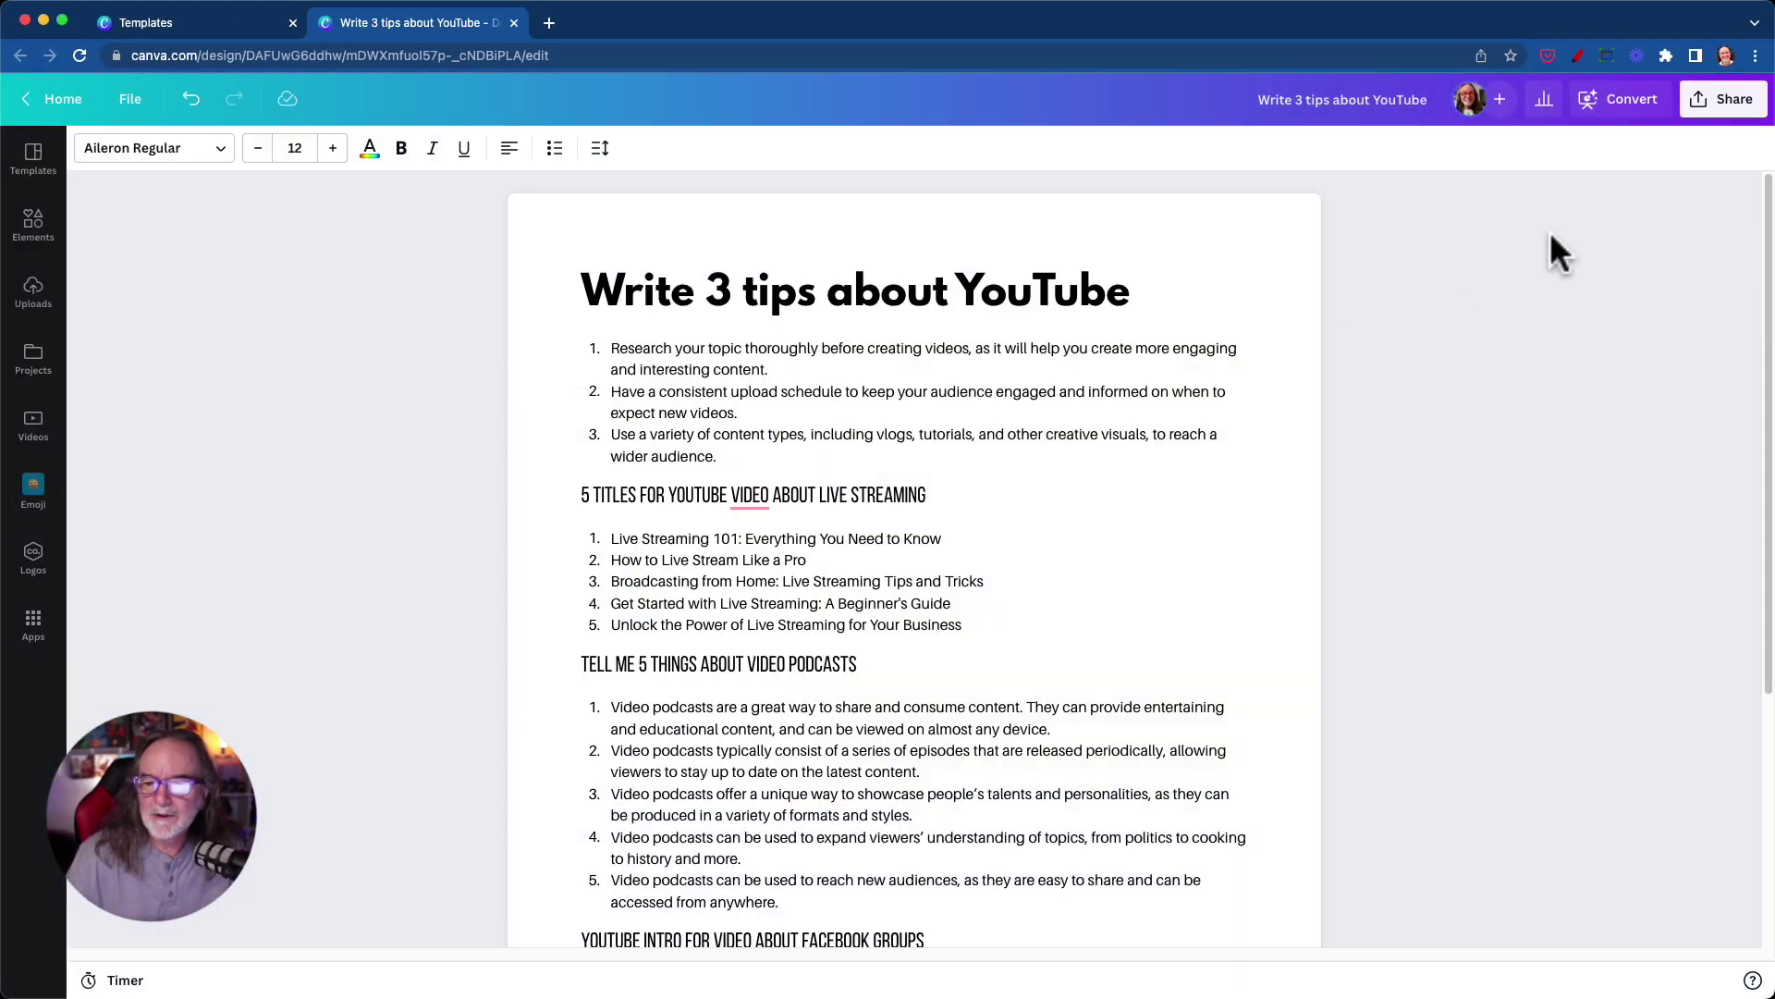
click(1727, 99)
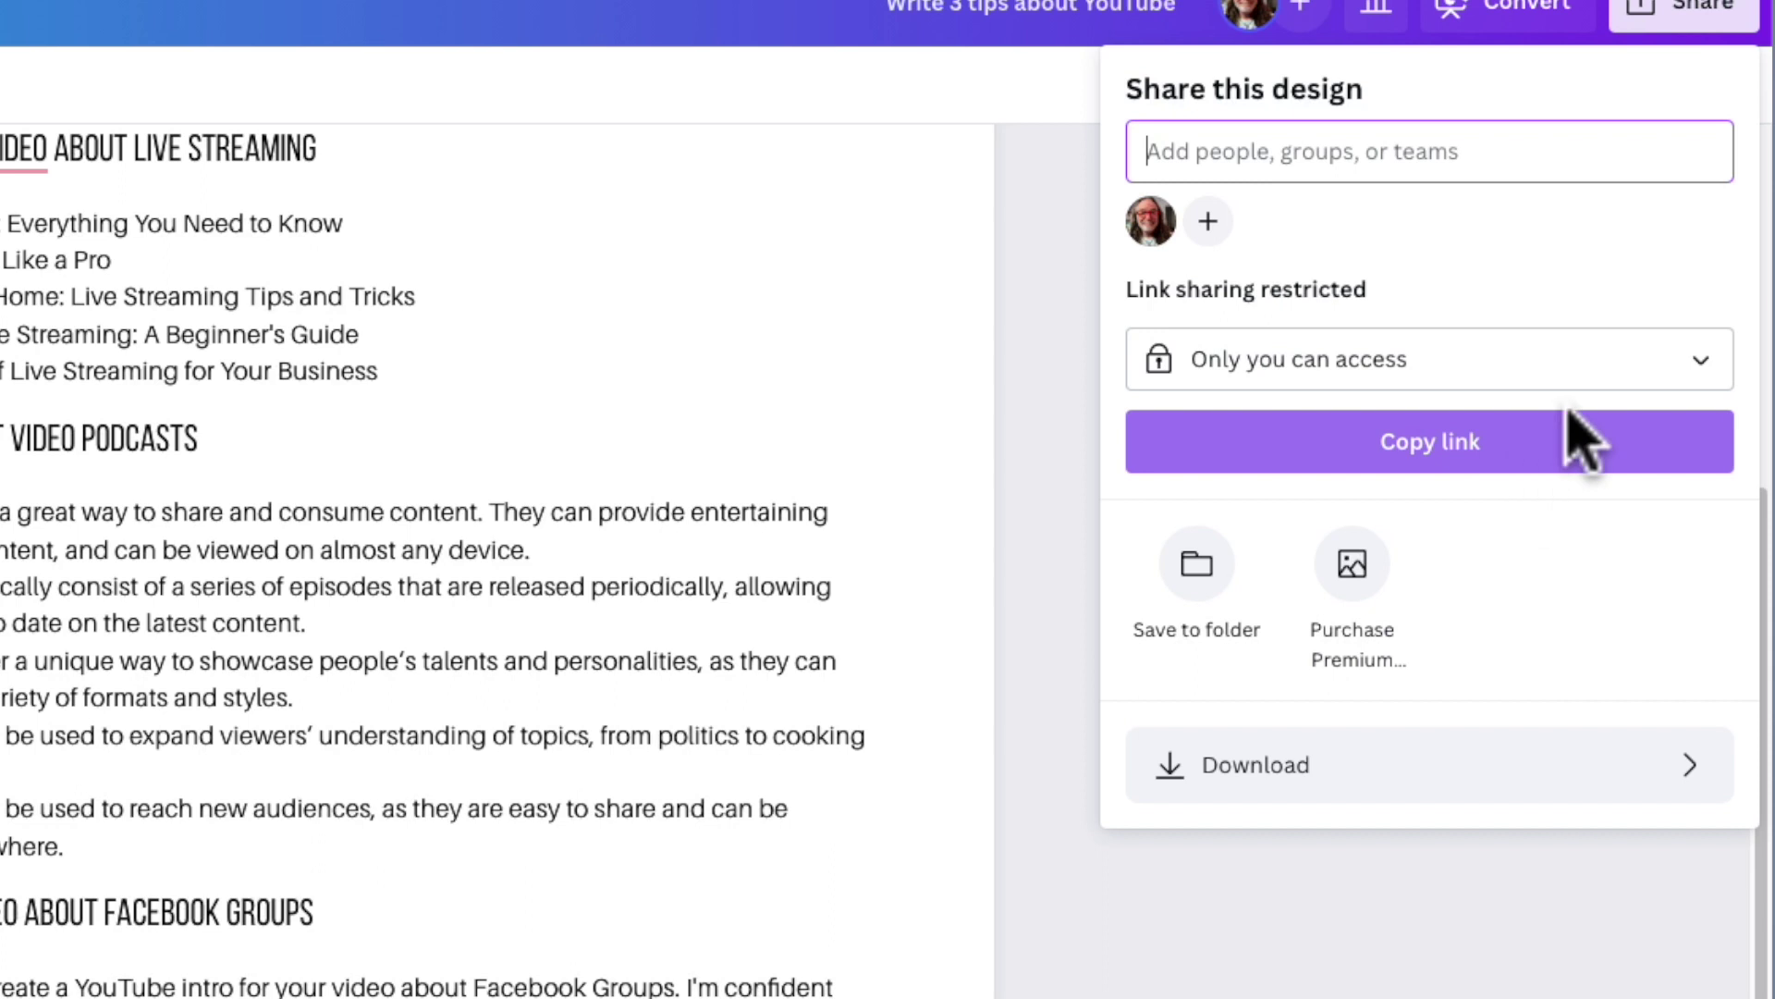
click(1637, 786)
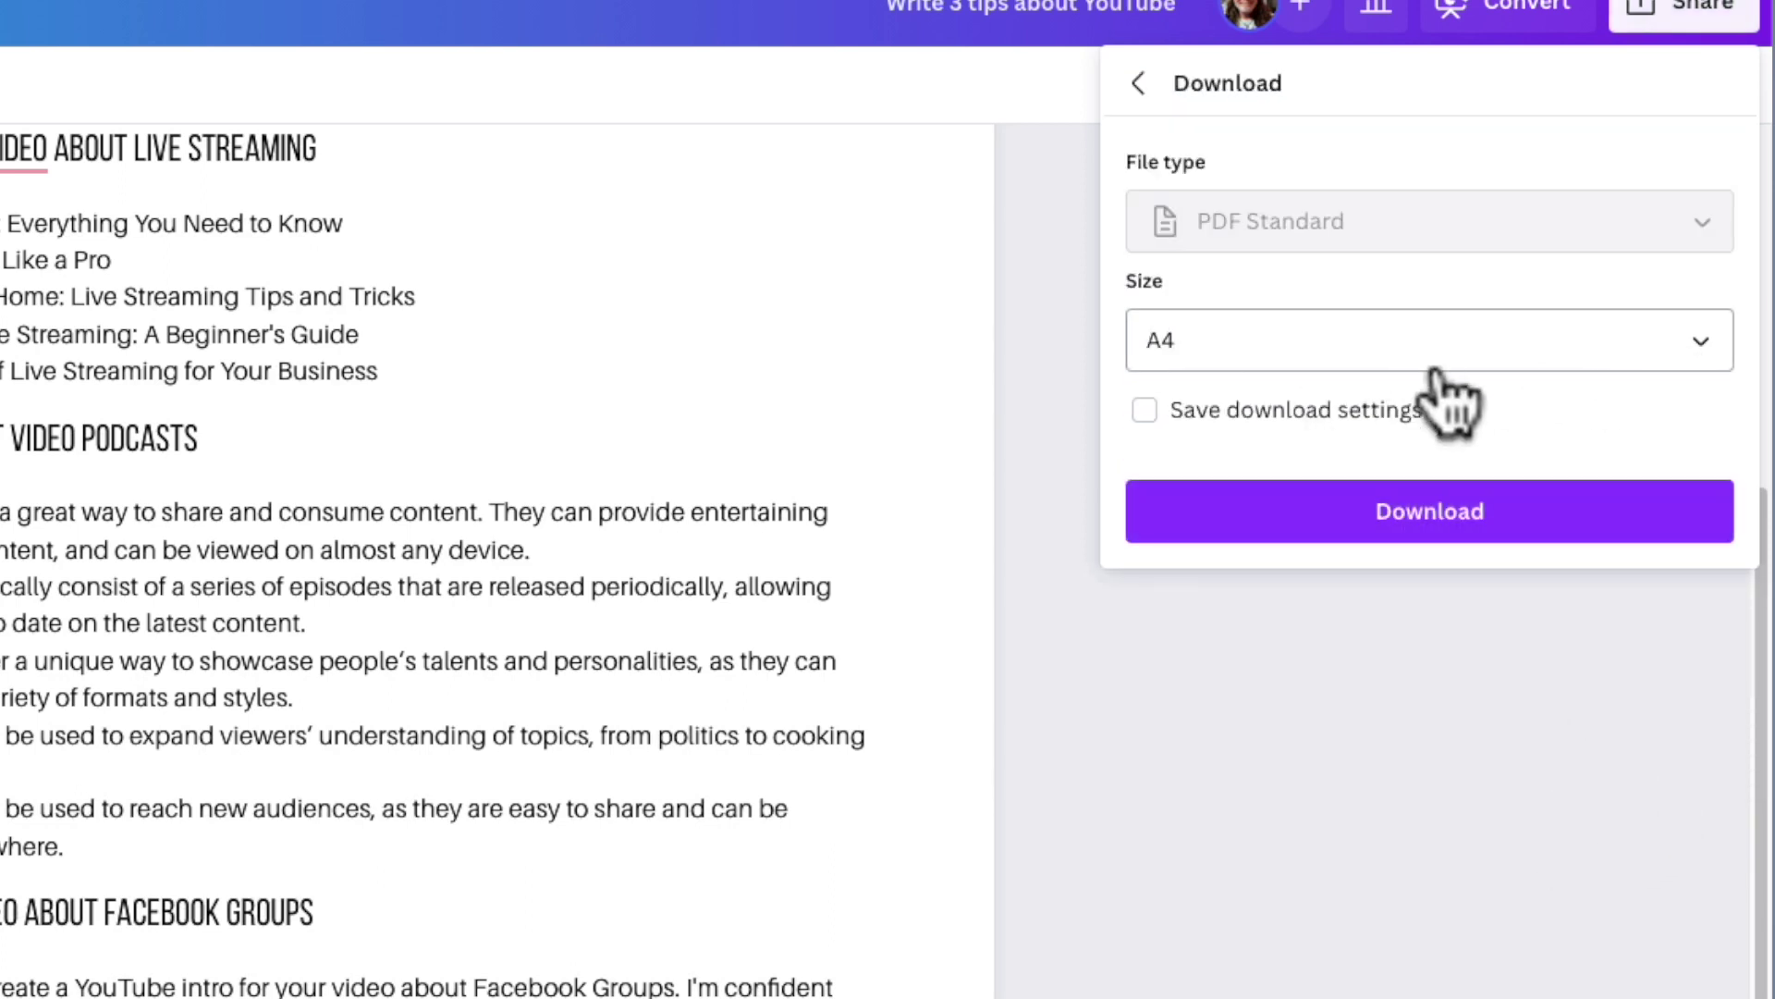
Save the PDF as 'Write 3 tips about YouTube' on the Desktop
click(1424, 513)
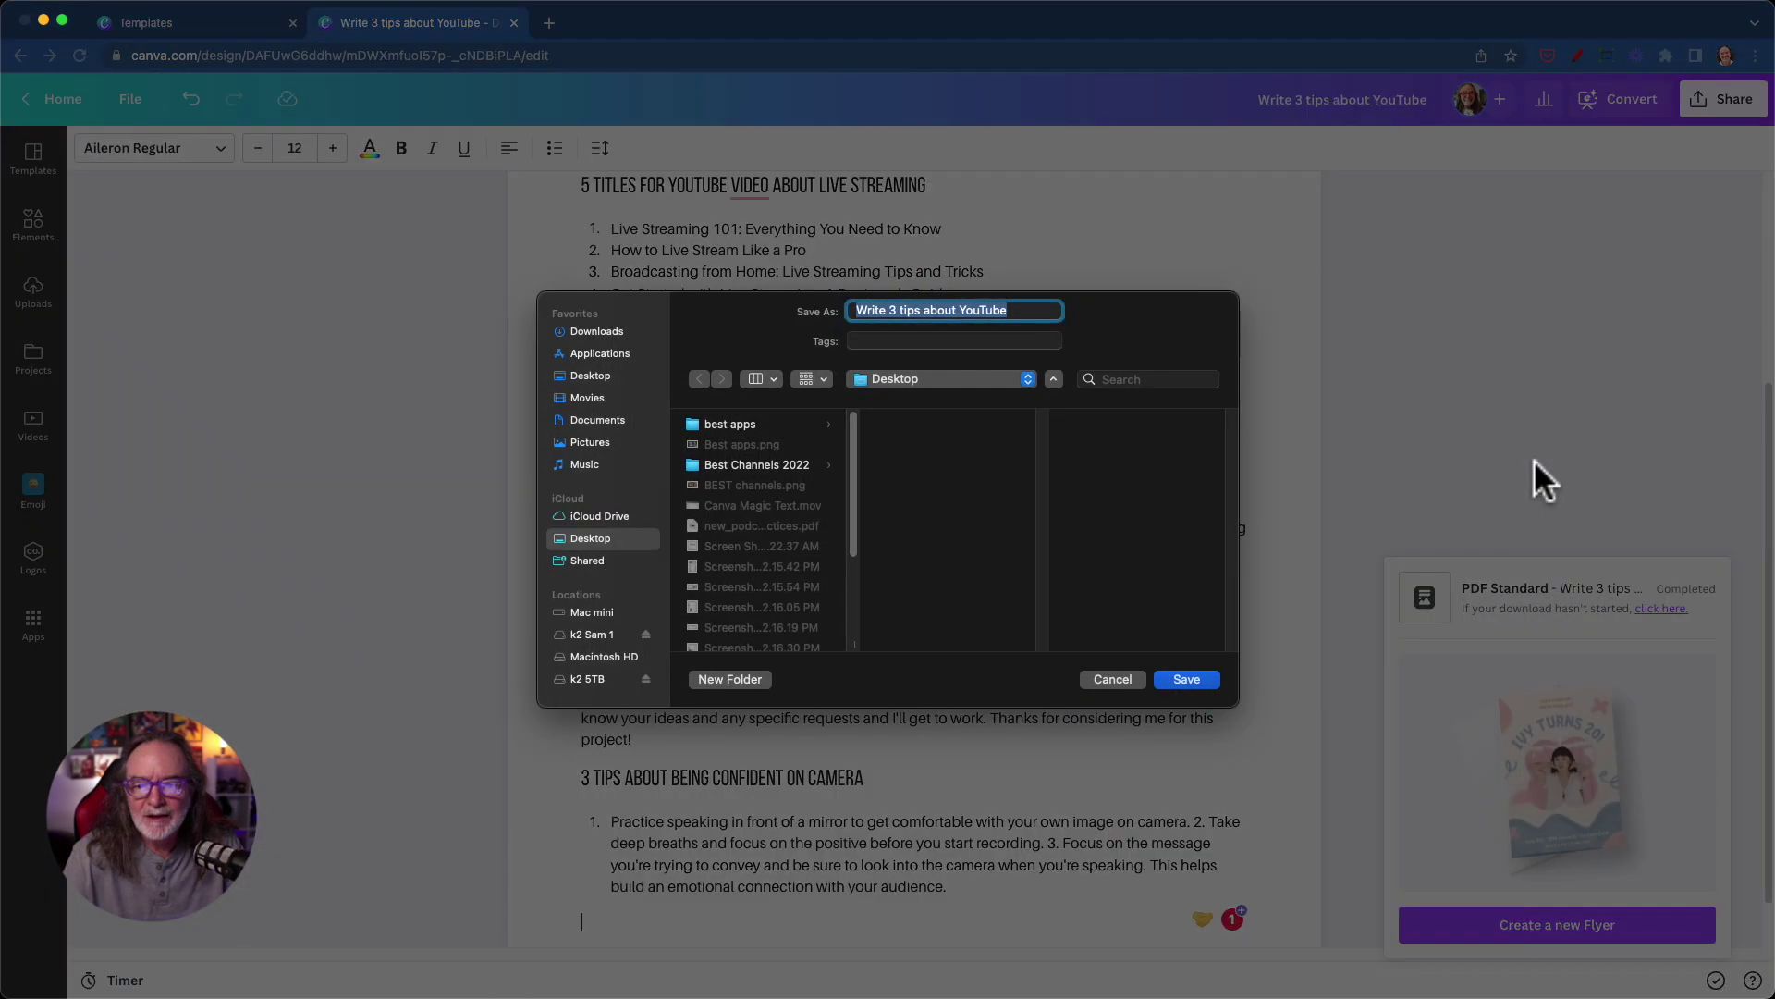
click(1186, 681)
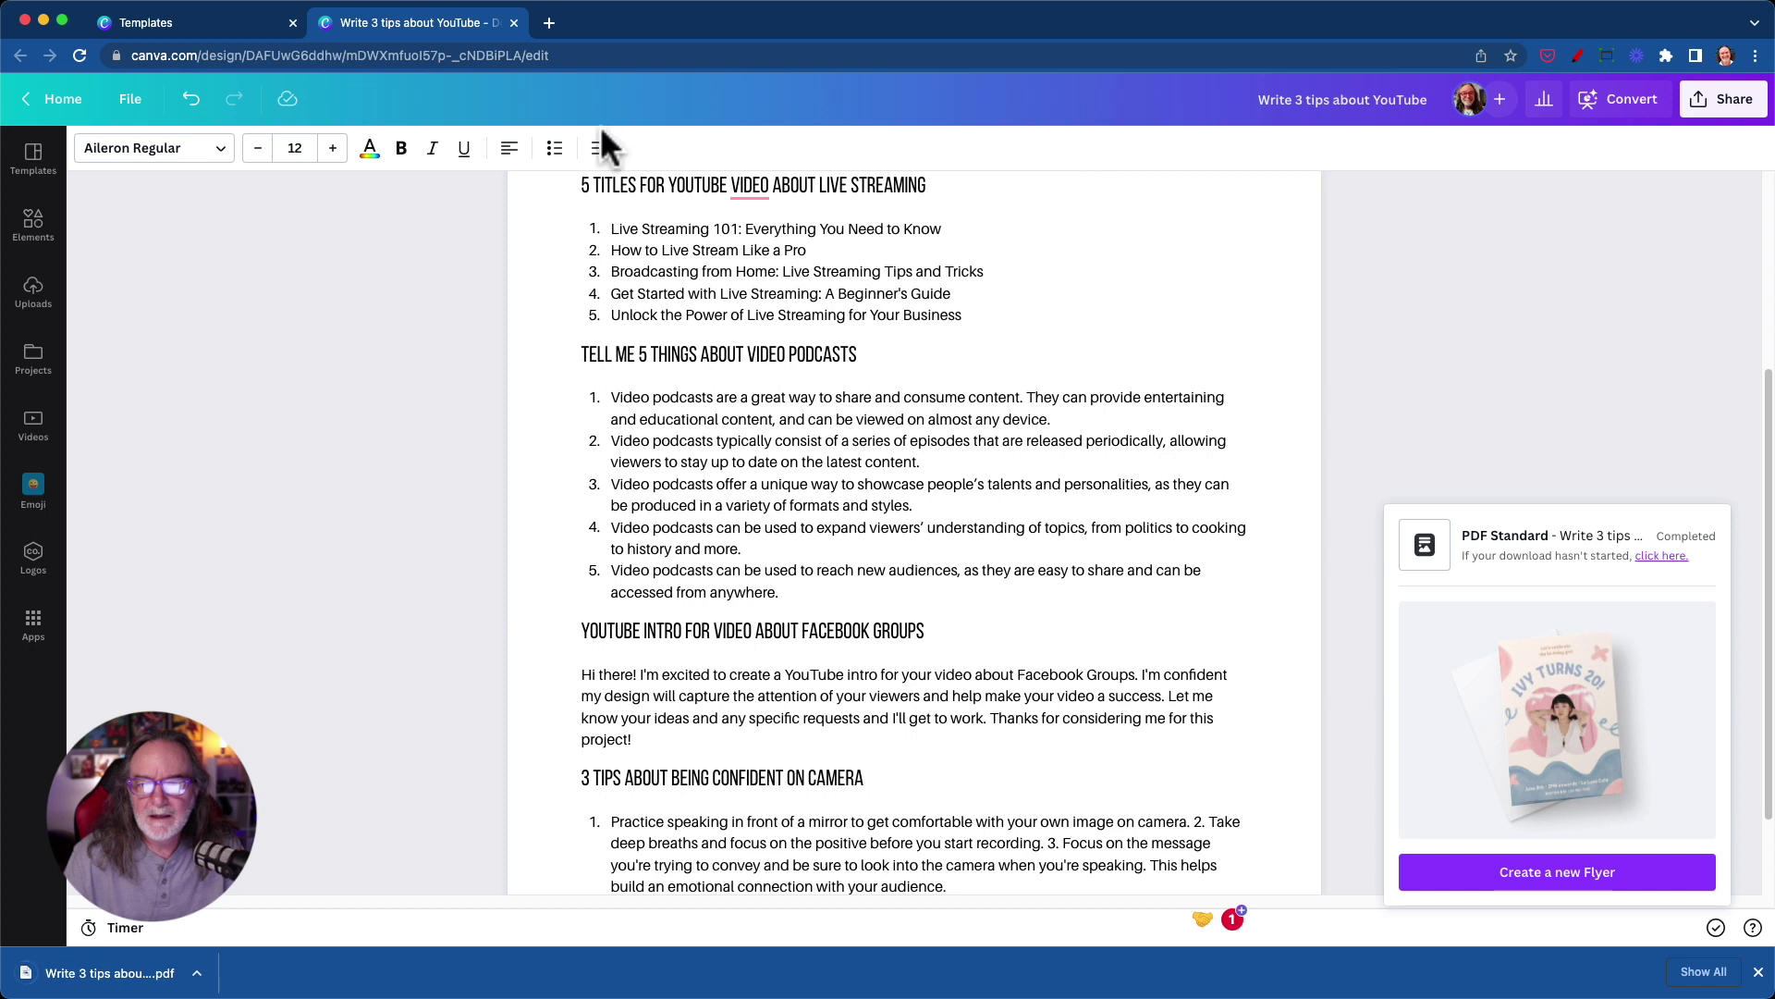
click(548, 22)
Open the downloaded 'Write 3 tips about YouTube' PDF in a new Chrome tab
drag(110, 973, 1002, 337)
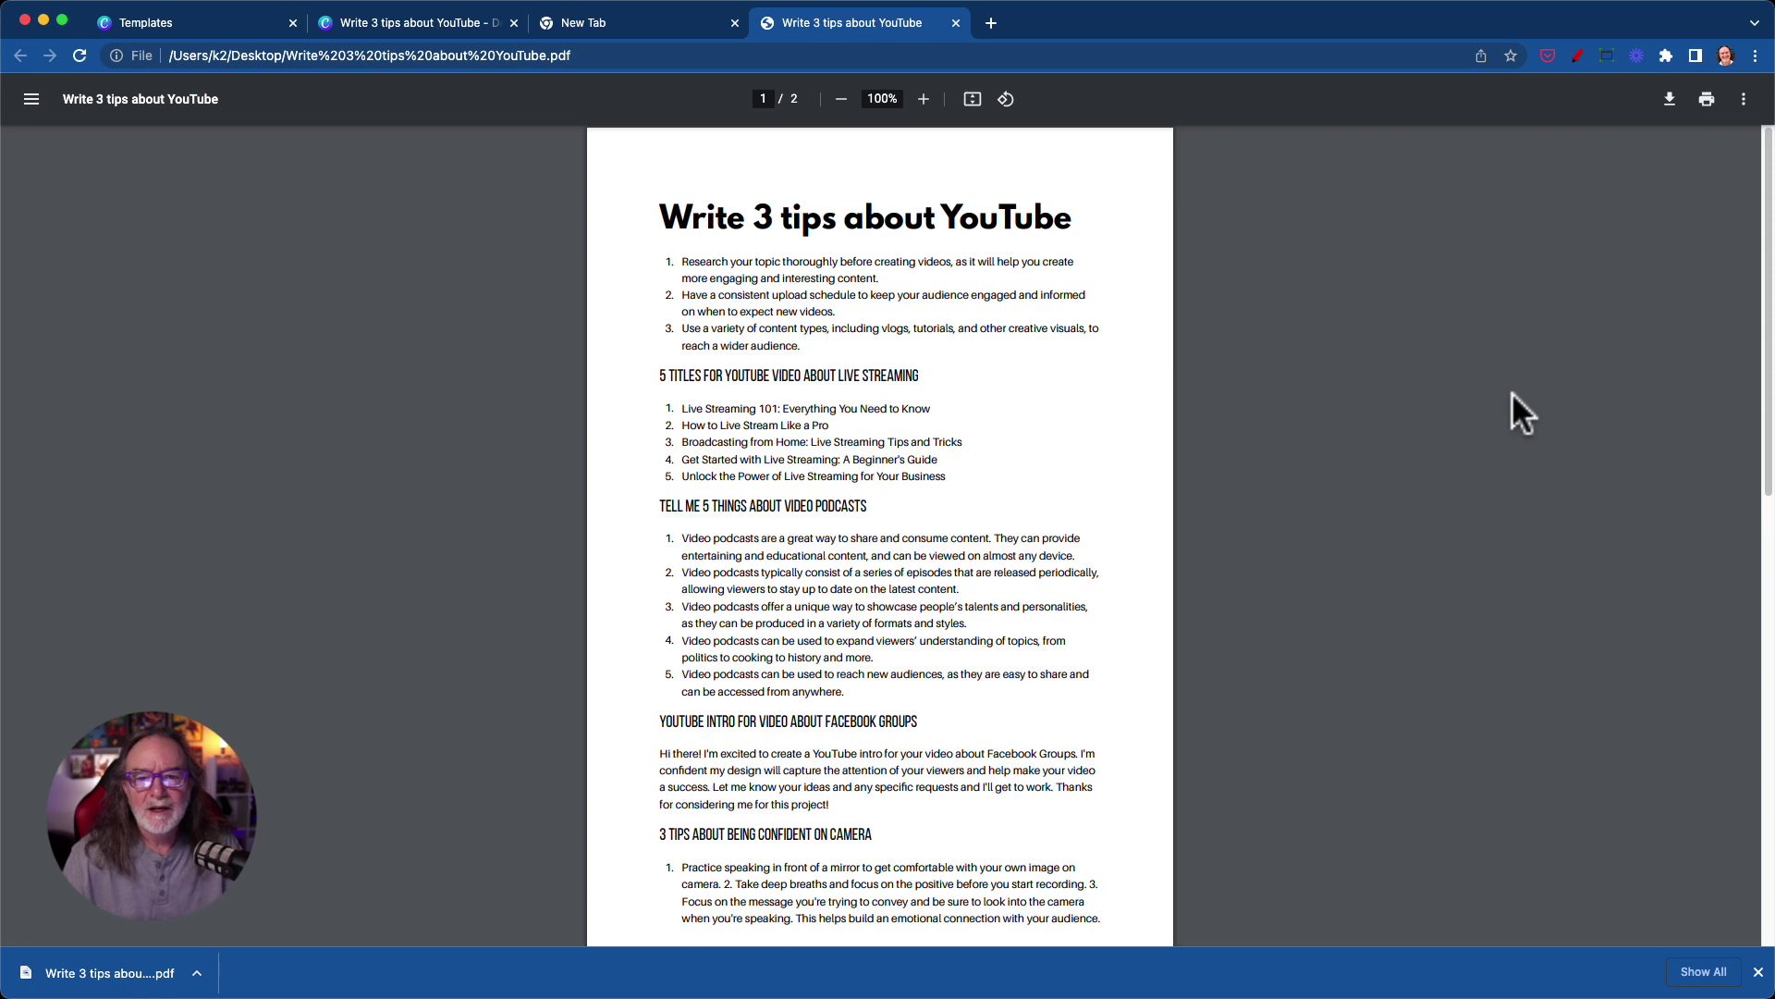